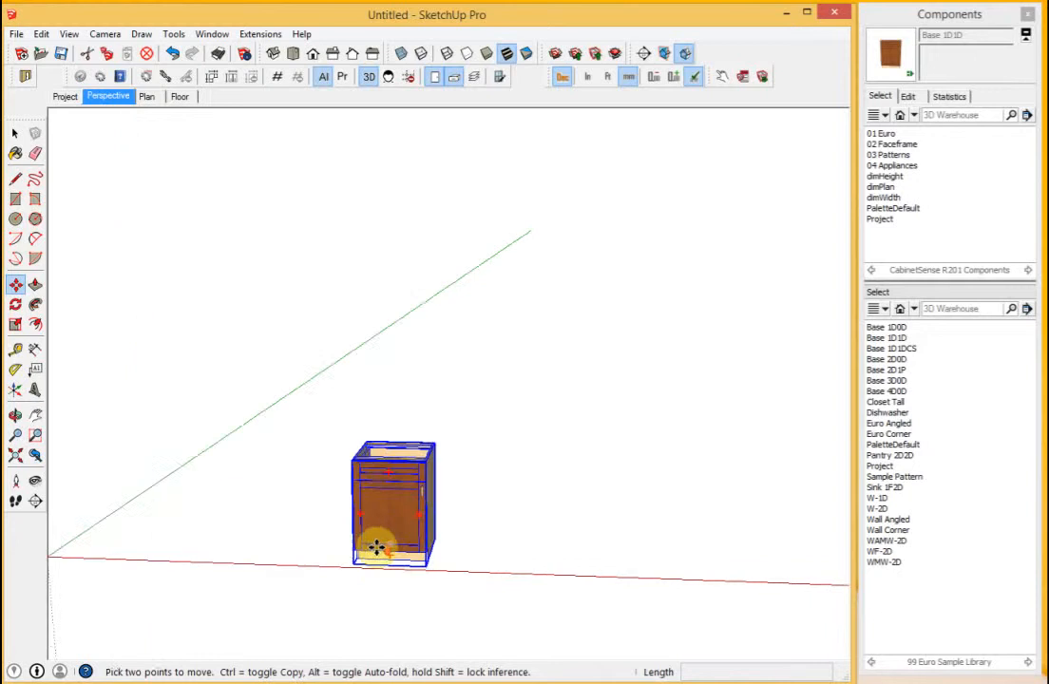
Copy the base cabinet sideways so the duplicate sits flush against the right side of the original.
click(388, 457)
key(ctrl)
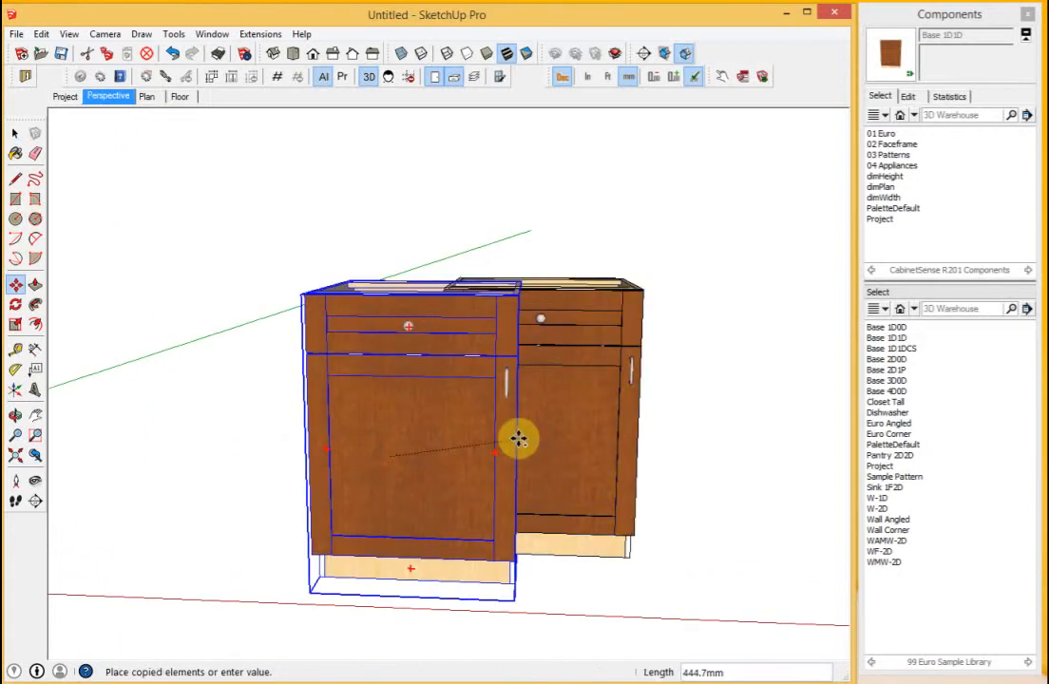
click(536, 443)
key(space)
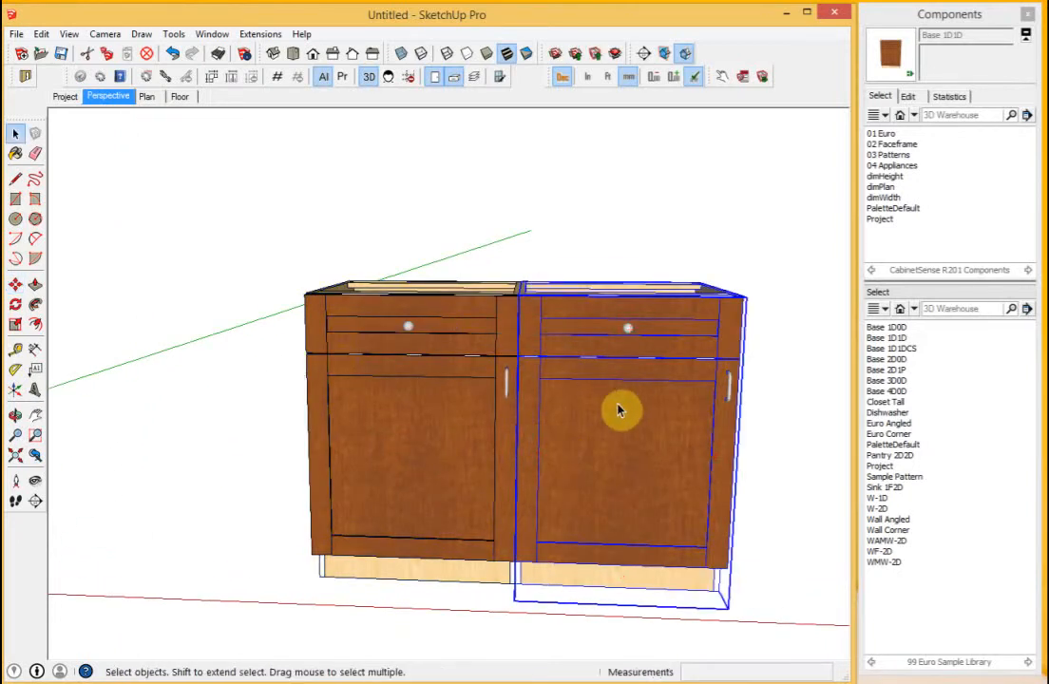
Reverse the door opening on the copied cabinet so its handle sits beside the original cabinet's handle.
double_click(618, 410)
click(618, 410)
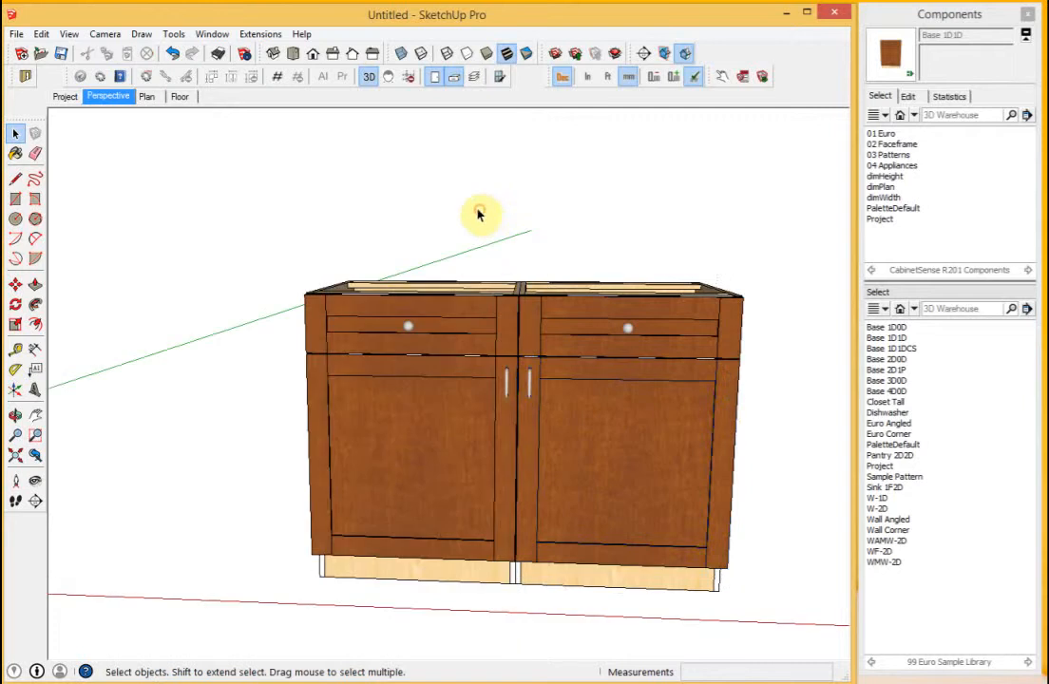
scroll(411, 197, up, 1)
scroll(411, 197, down, 2)
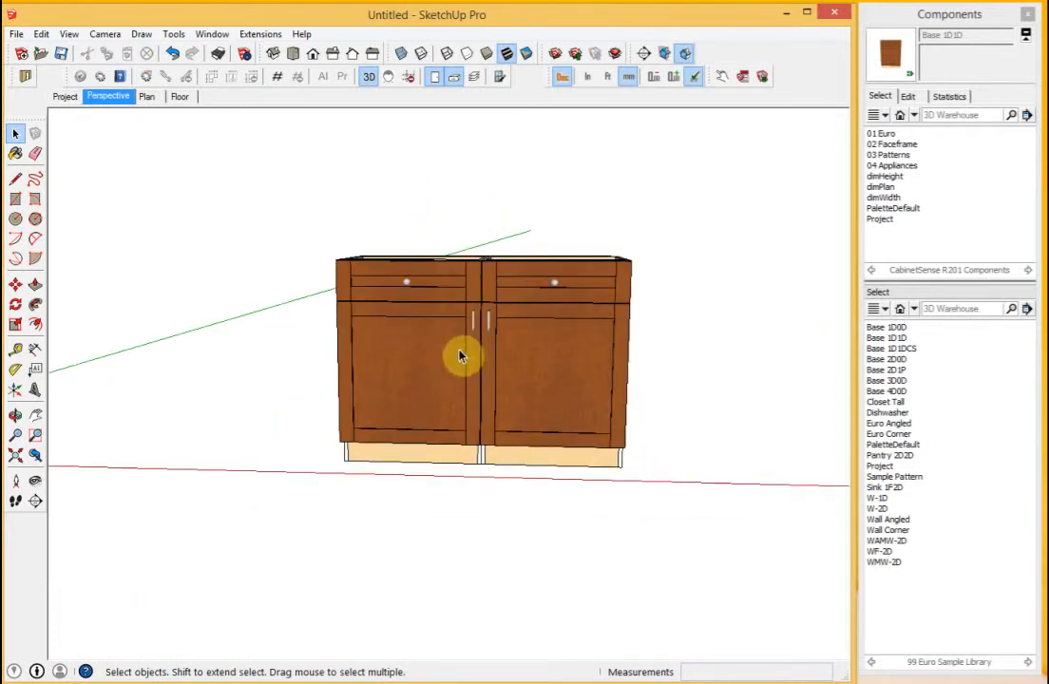
click(397, 356)
double_click(398, 357)
click(398, 356)
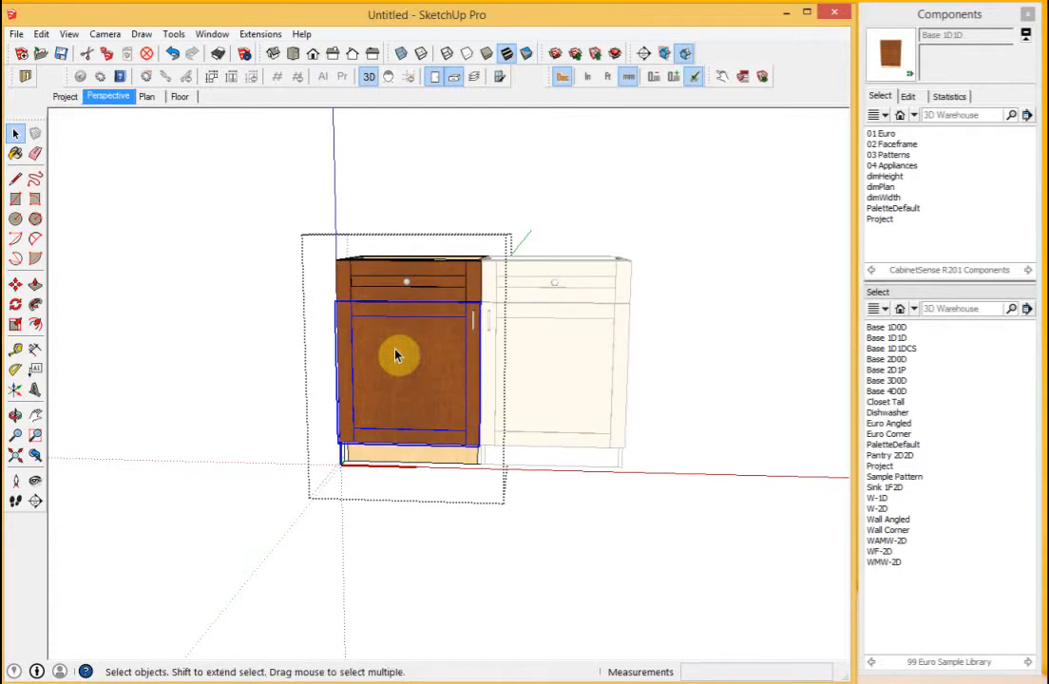
right_click(397, 356)
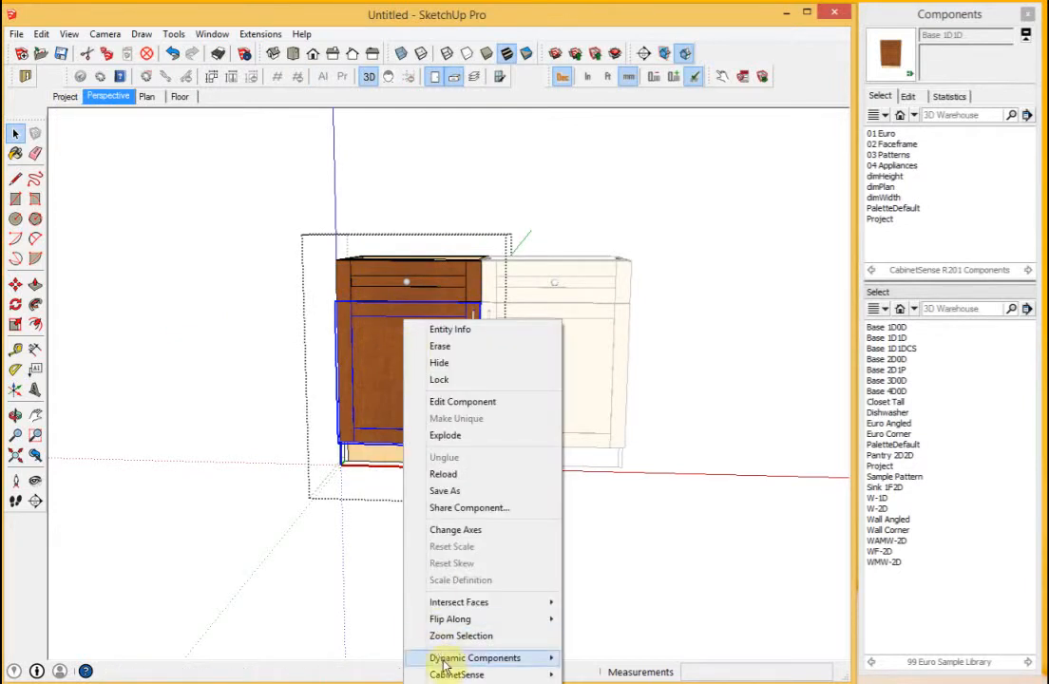
mouse_move(452, 677)
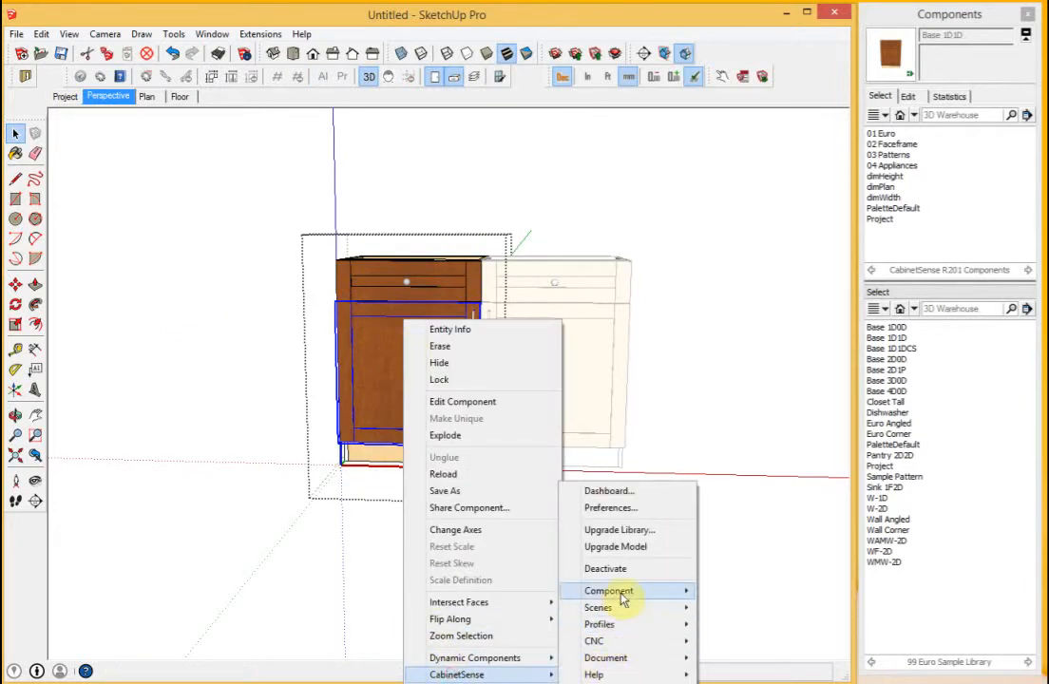
mouse_move(622, 593)
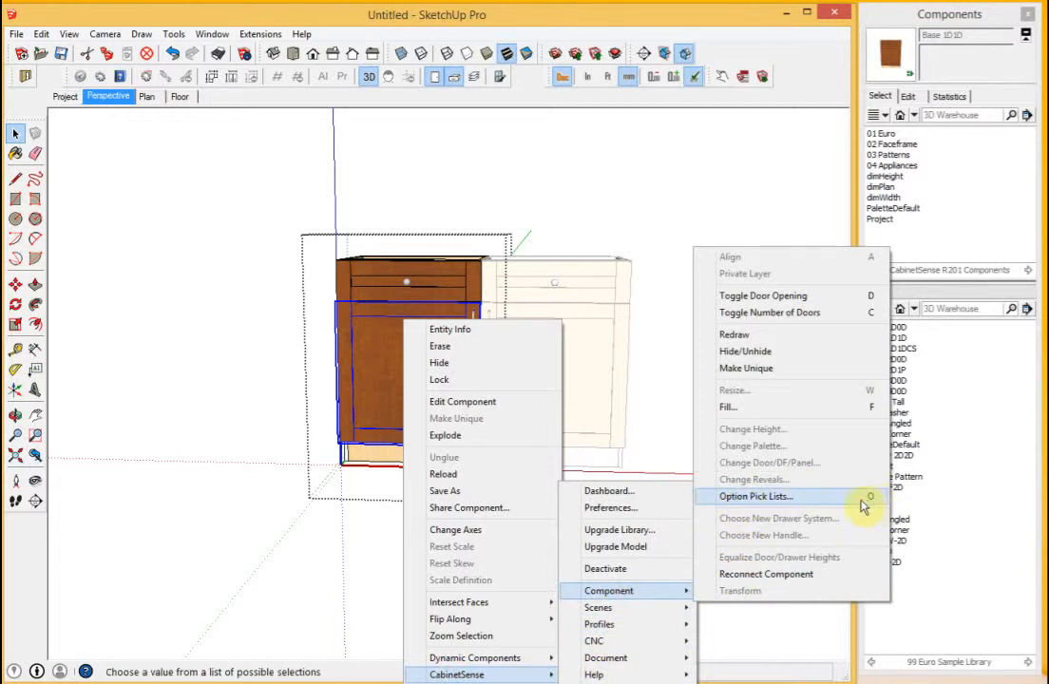
click(466, 182)
Set the Profile option of the left cabinet's door to Revere.
click(427, 354)
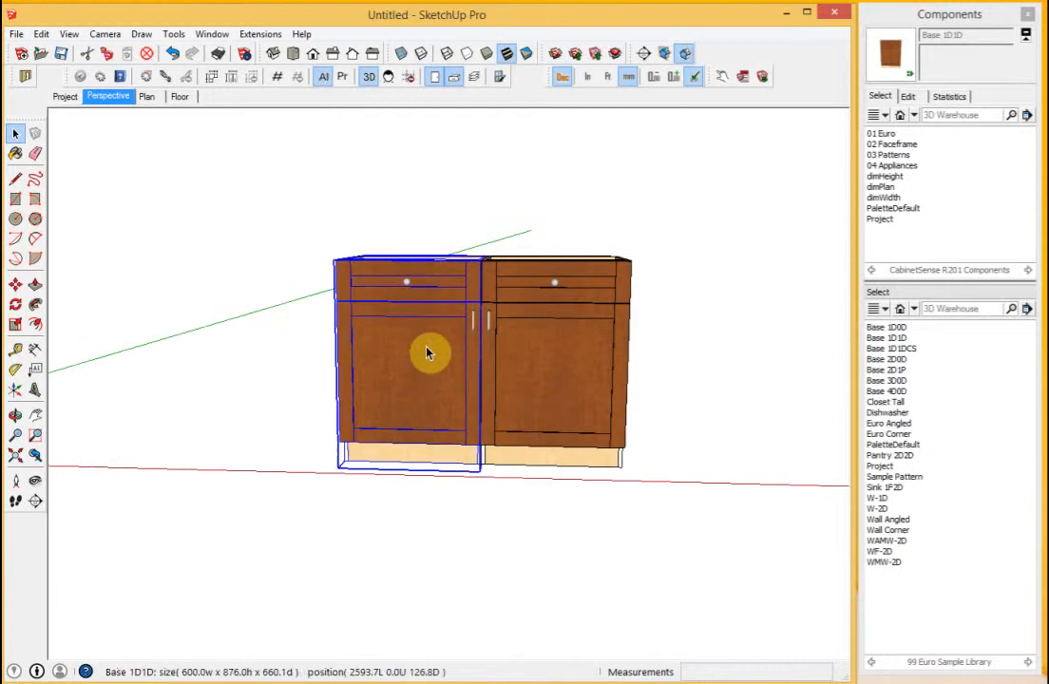
double_click(427, 353)
key(o)
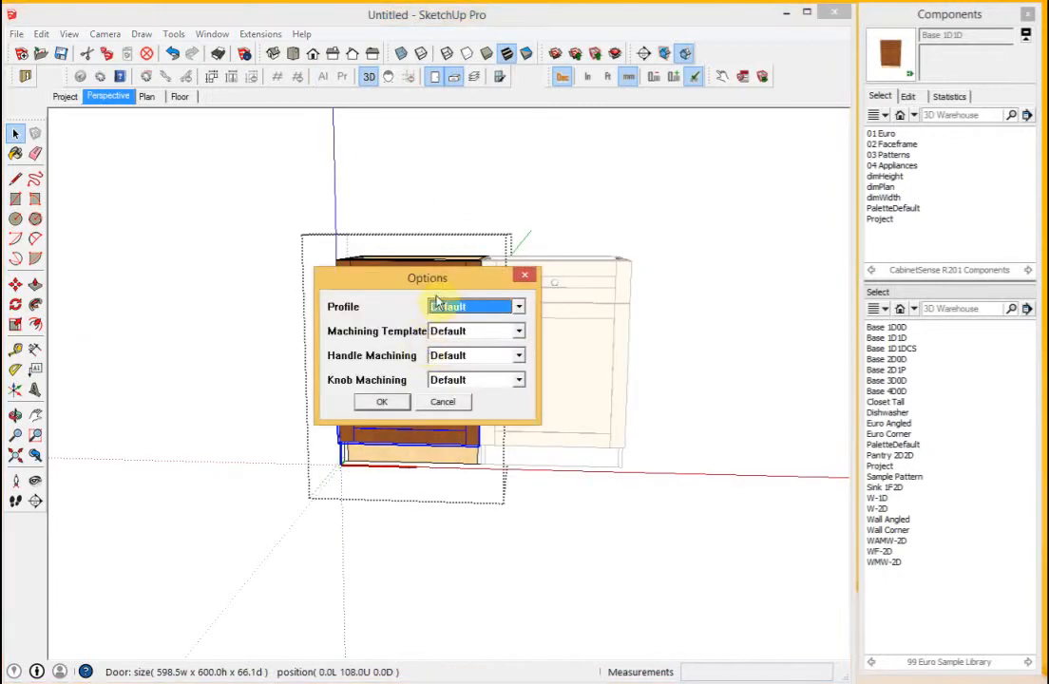
click(435, 306)
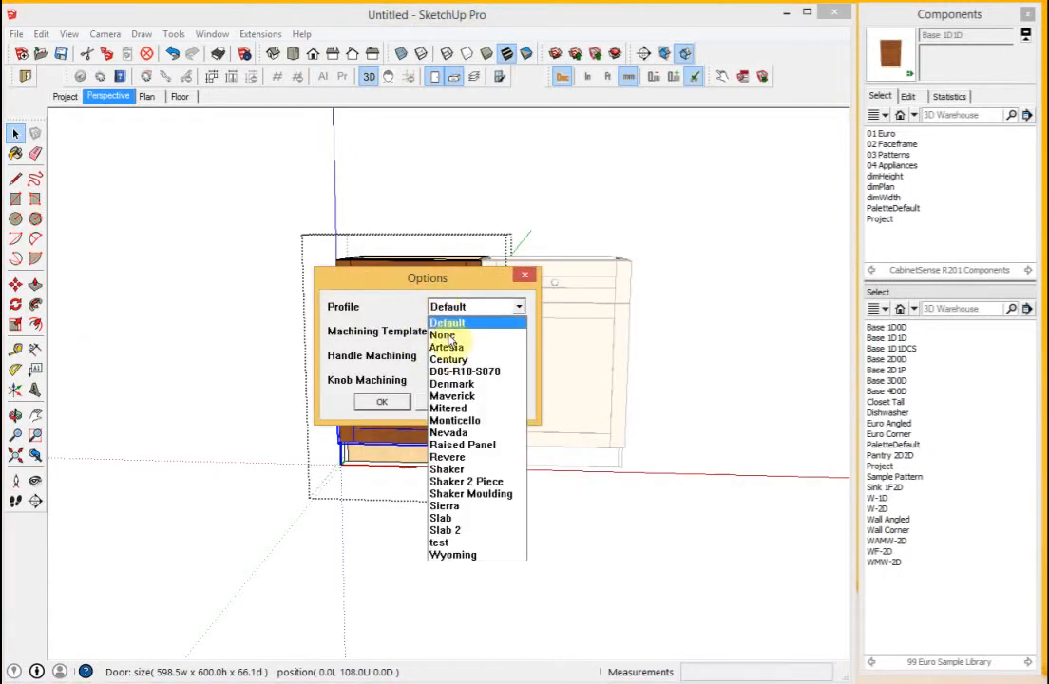
click(448, 458)
click(406, 407)
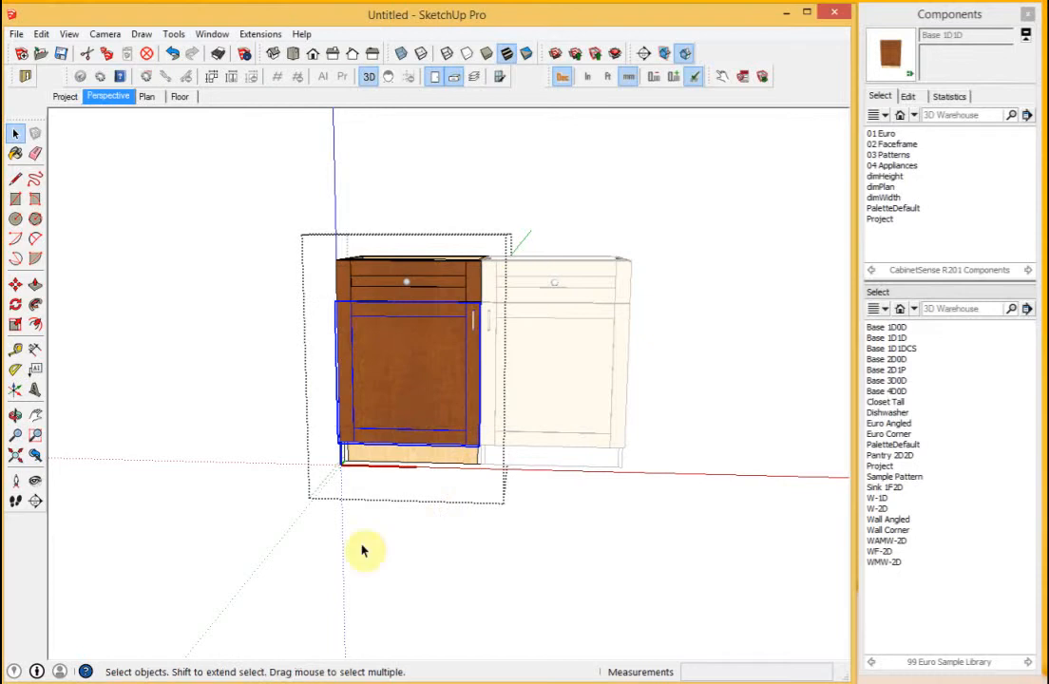
Set the Profile option of the left cabinet's drawer to Artesia.
click(388, 340)
click(388, 295)
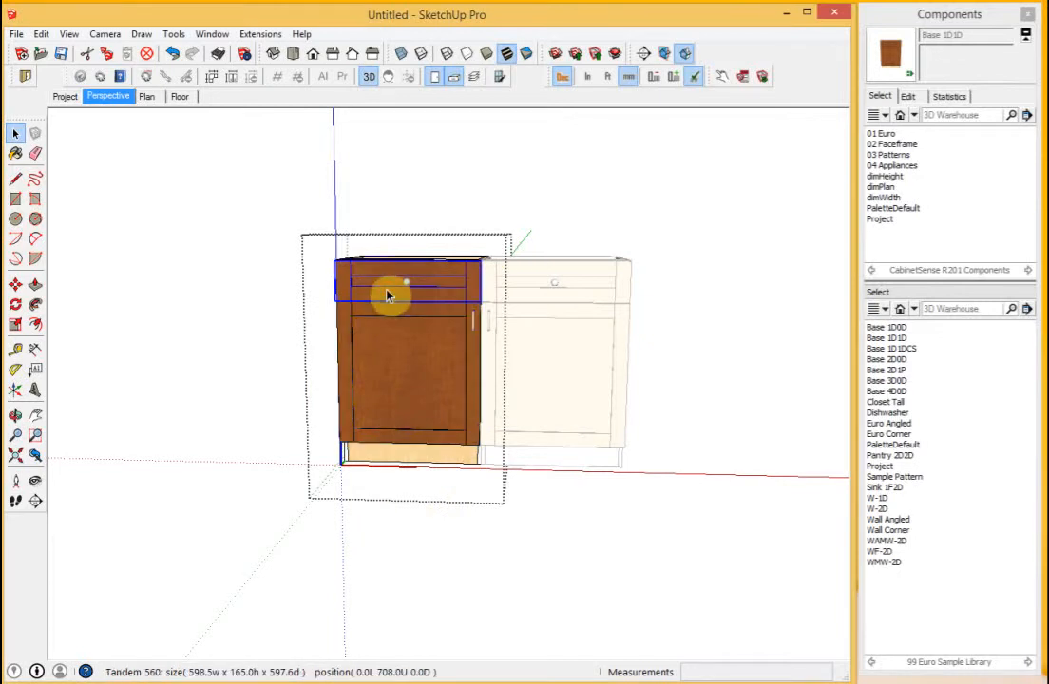
key(o)
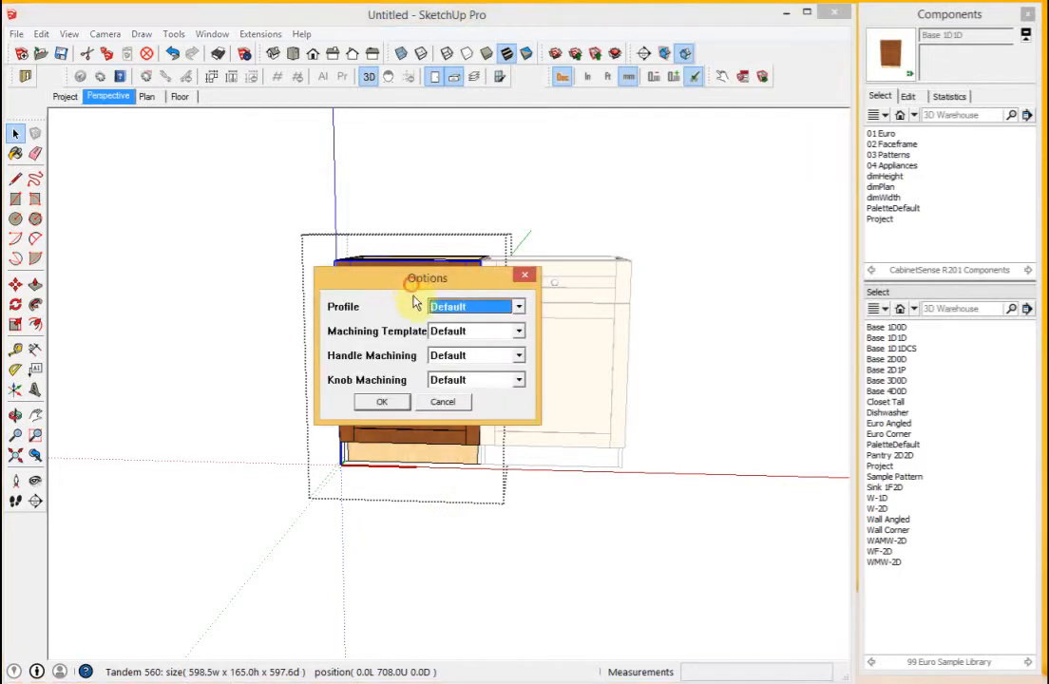
drag(410, 282, 437, 355)
click(480, 380)
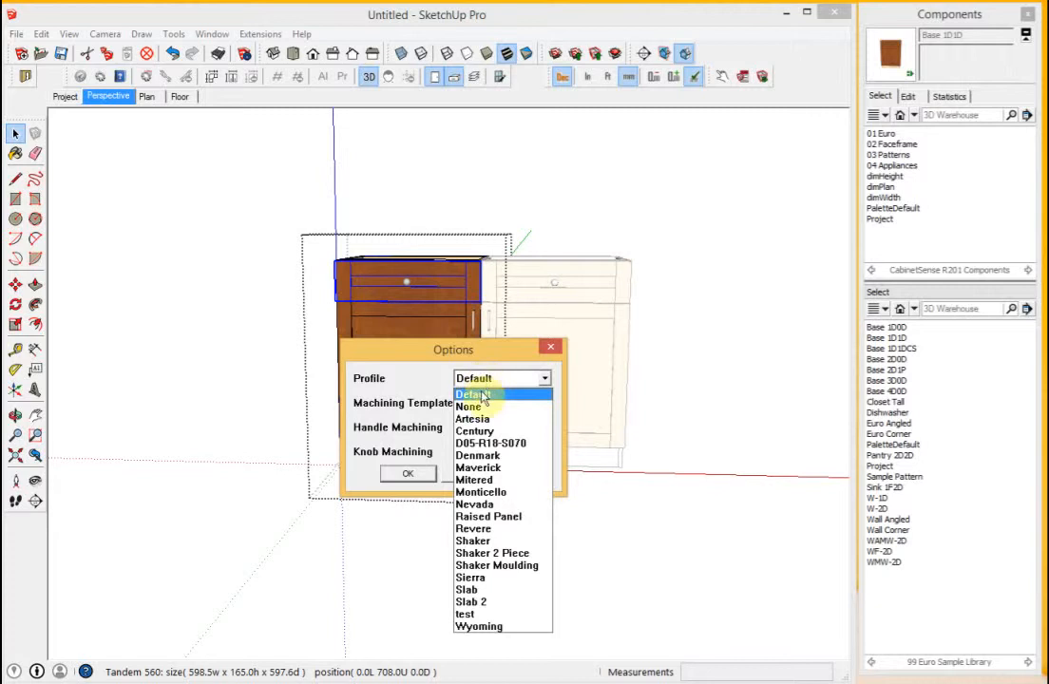
click(484, 421)
click(418, 472)
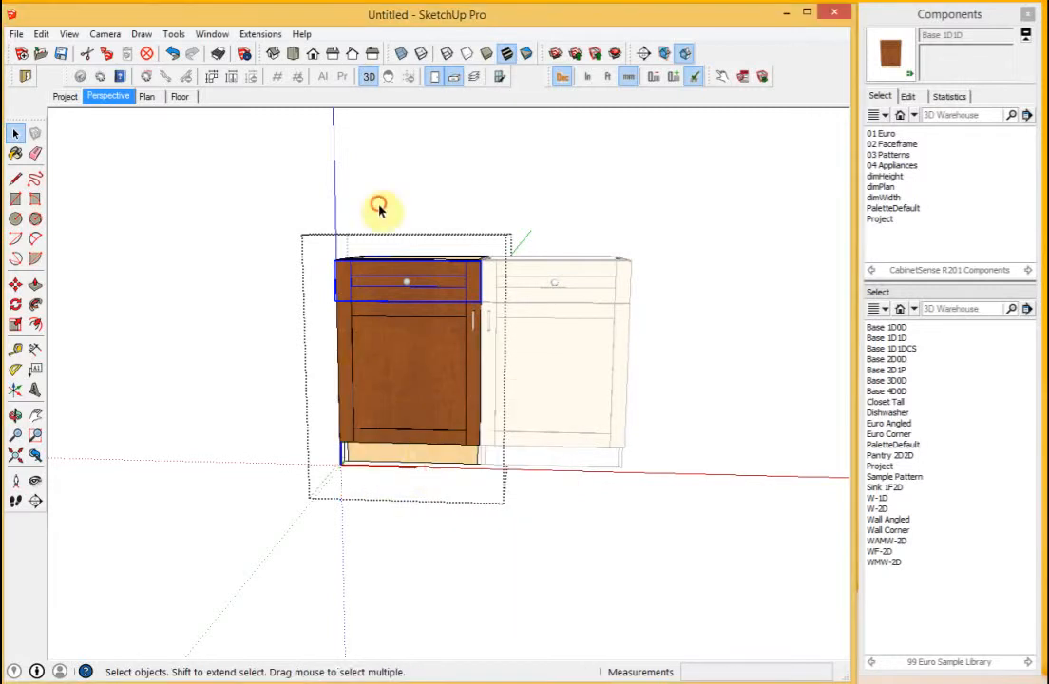
Turn on profiling to generate the door and drawer front profiles on both cabinets, and inspect them.
click(501, 76)
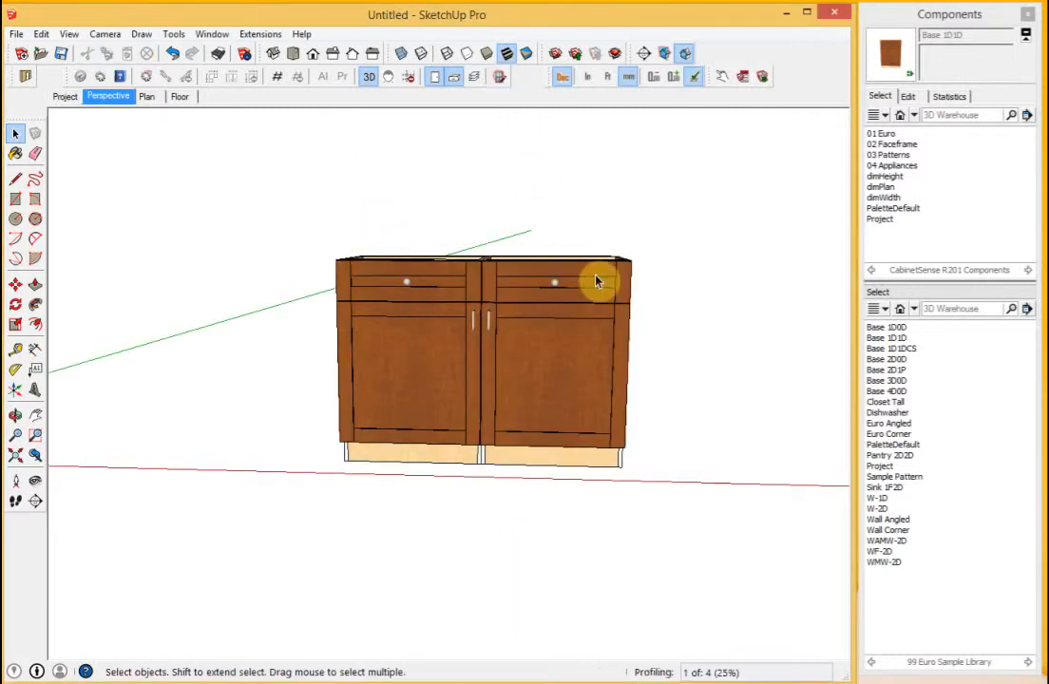
scroll(464, 285, up, 5)
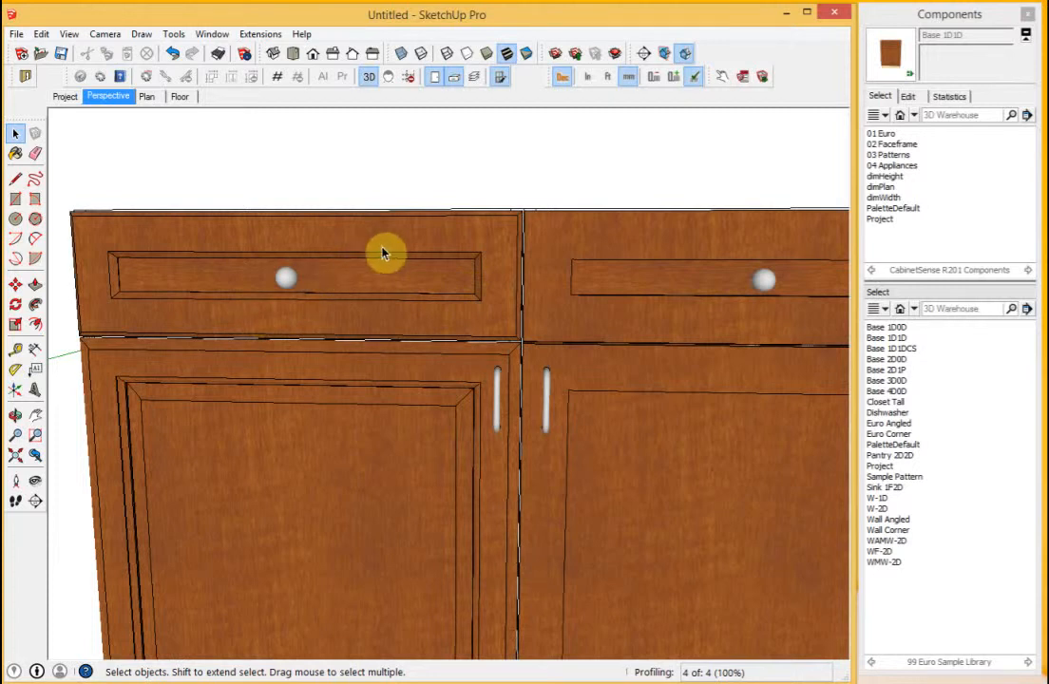
scroll(658, 438, down, 6)
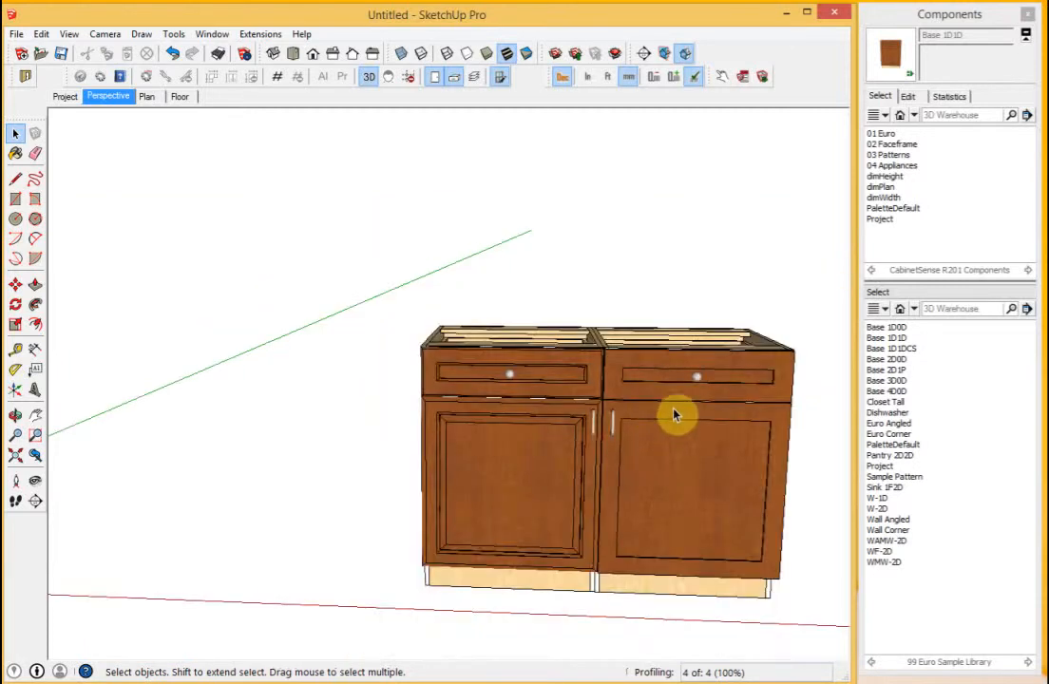
scroll(693, 454, up, 4)
scroll(457, 168, up, 4)
scroll(457, 169, down, 5)
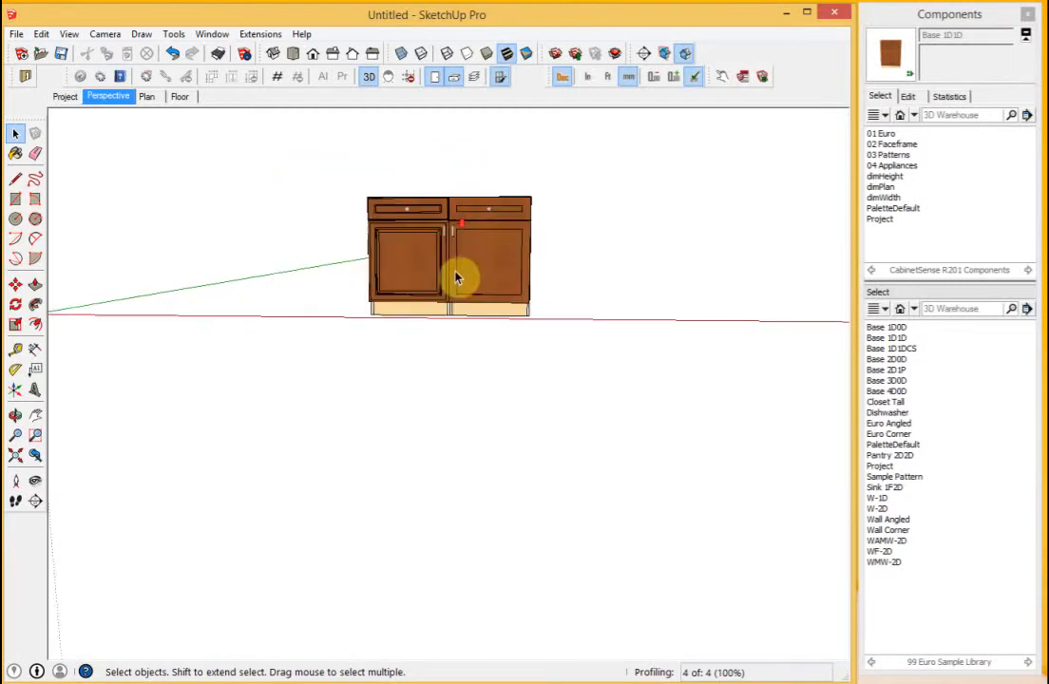
Switch to the Project scene and review the Project component's machining options, including the door profile.
click(65, 96)
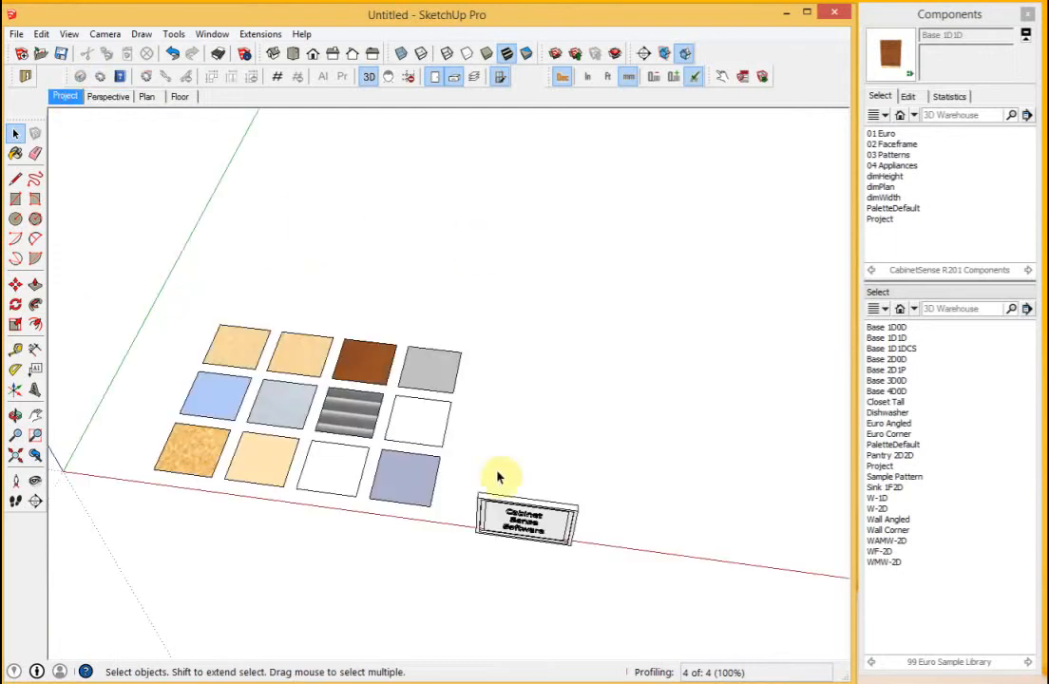
click(526, 528)
click(743, 76)
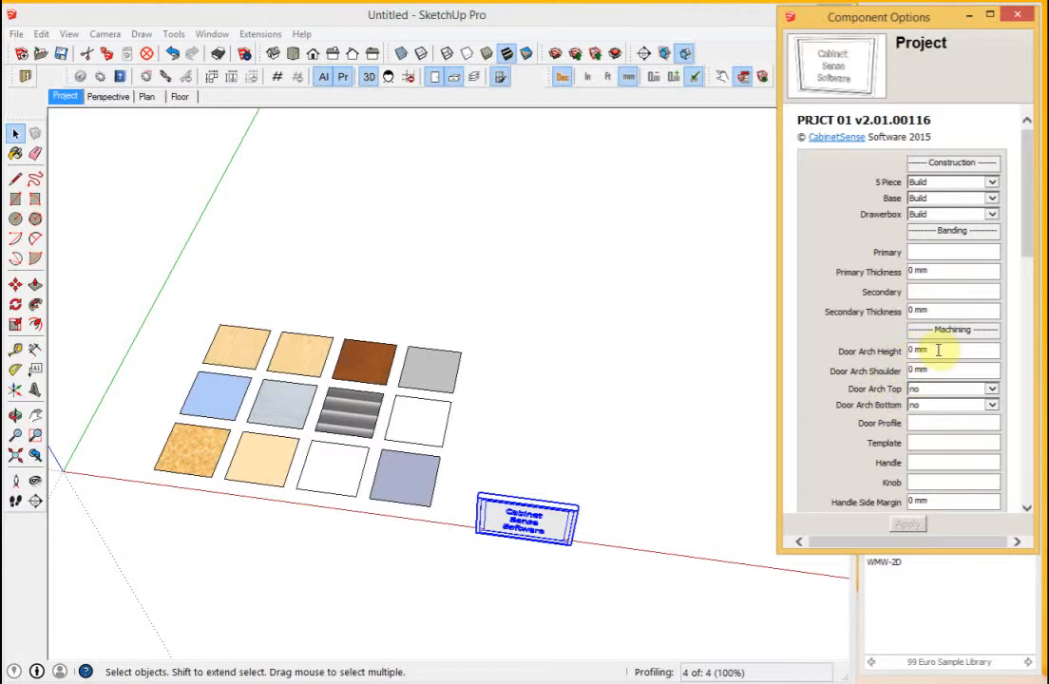
click(925, 423)
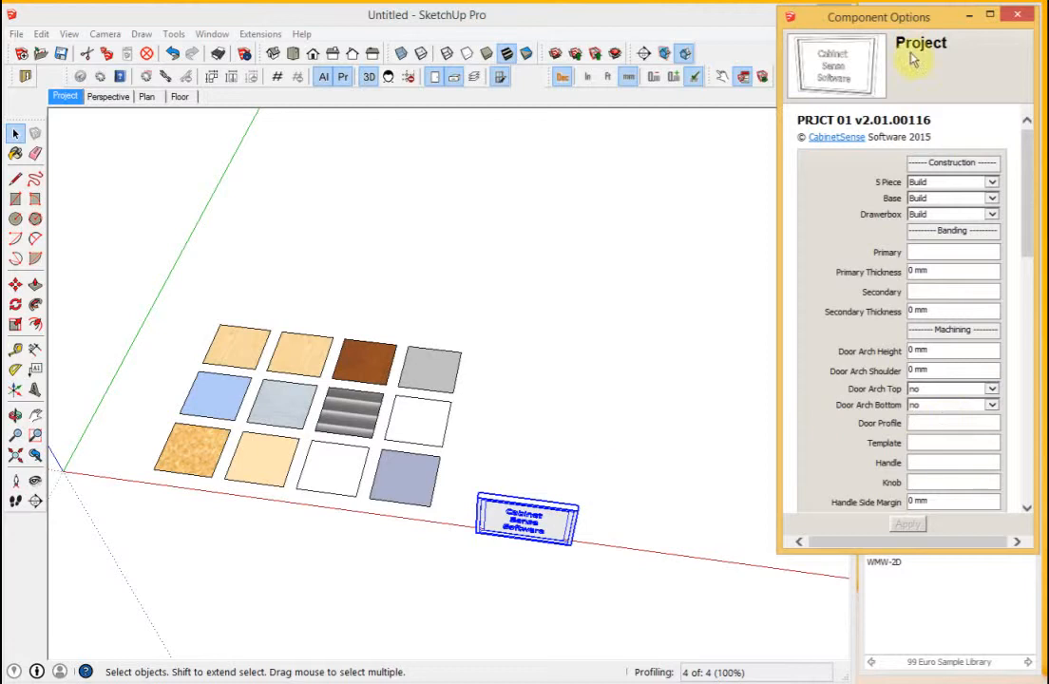
click(1017, 14)
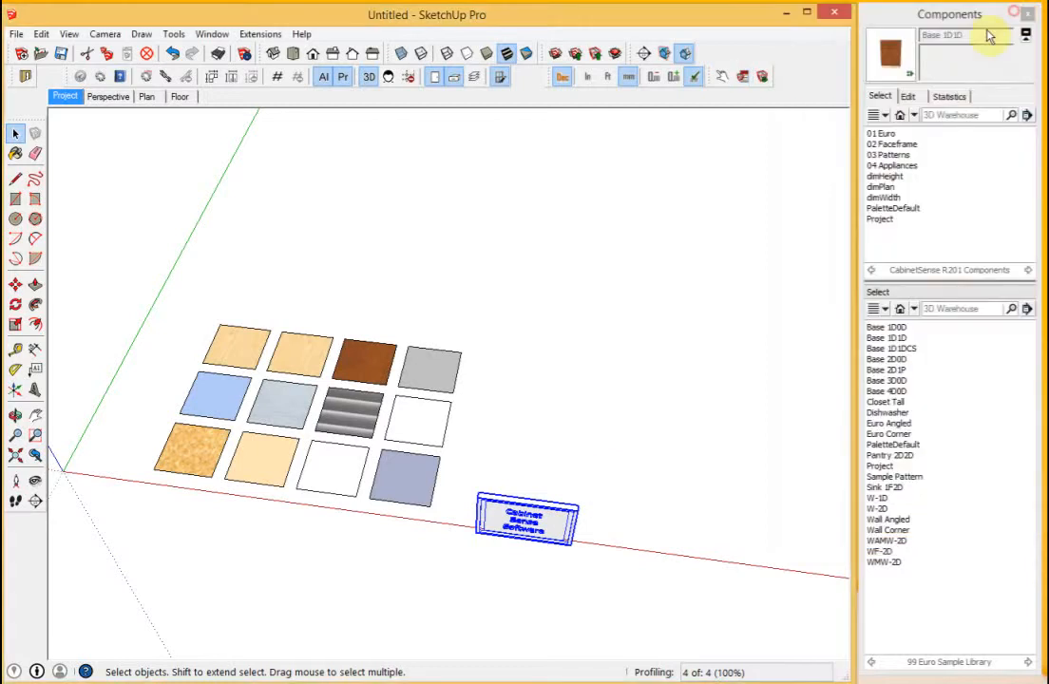
Set the Profile option of the Project component to Monticello.
double_click(522, 530)
click(455, 309)
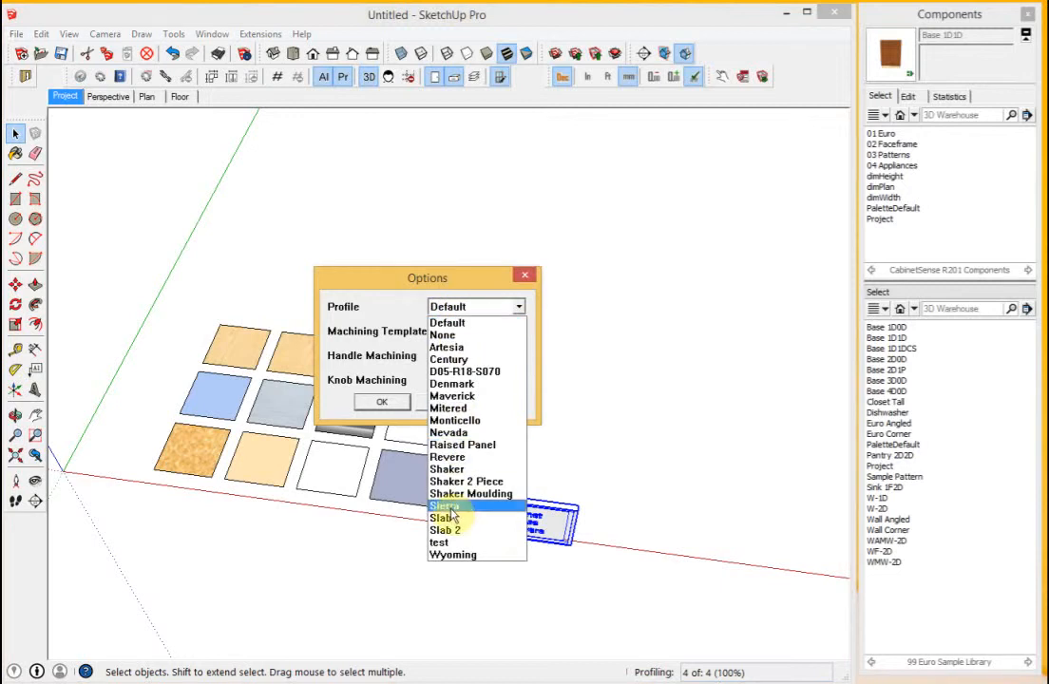
click(457, 421)
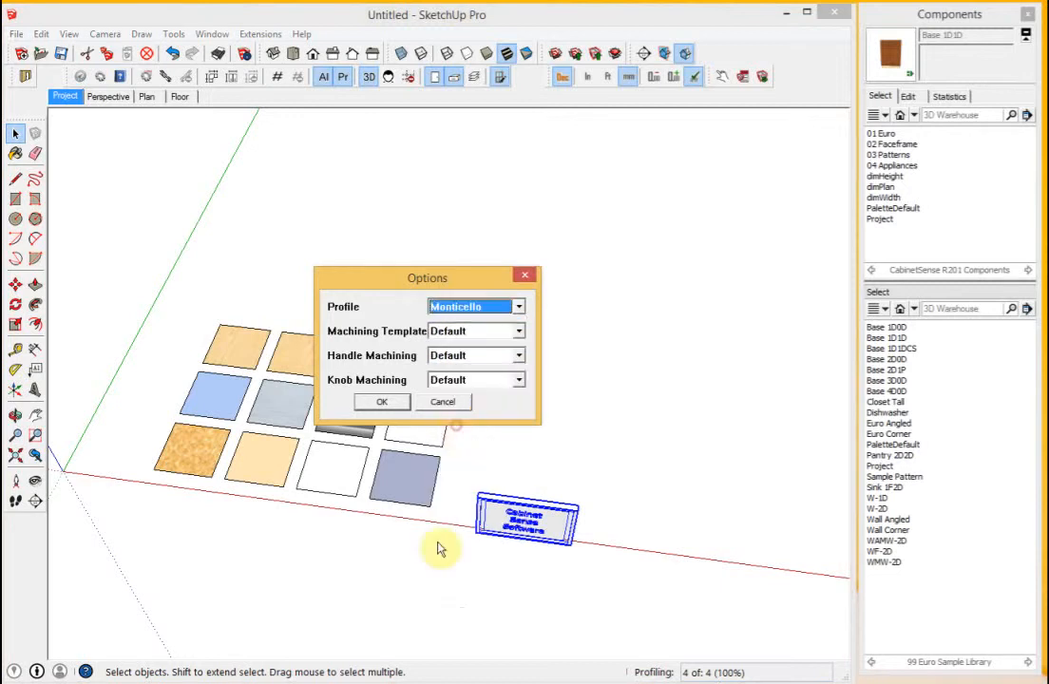
click(388, 405)
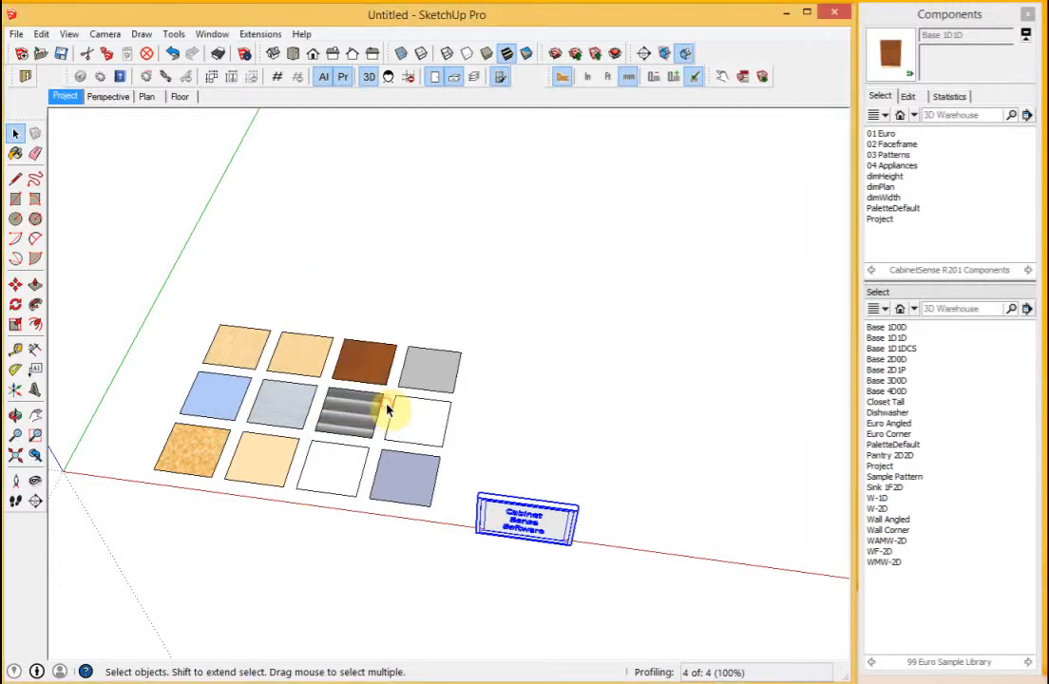
Return to the Perspective scene and regenerate the door and drawer profiles.
click(127, 98)
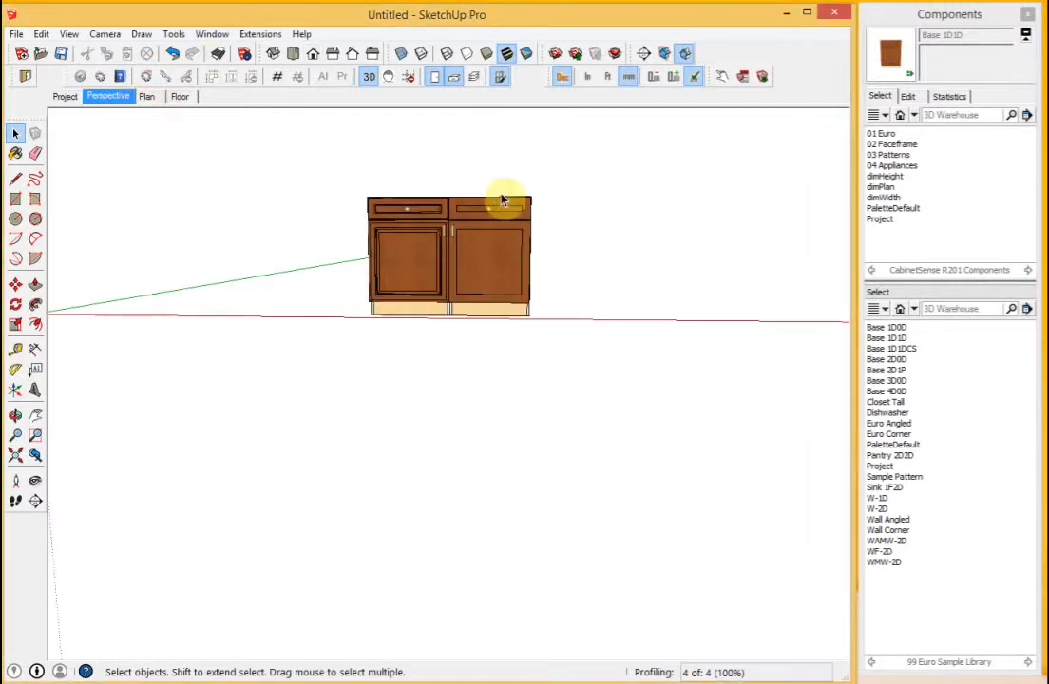
click(502, 79)
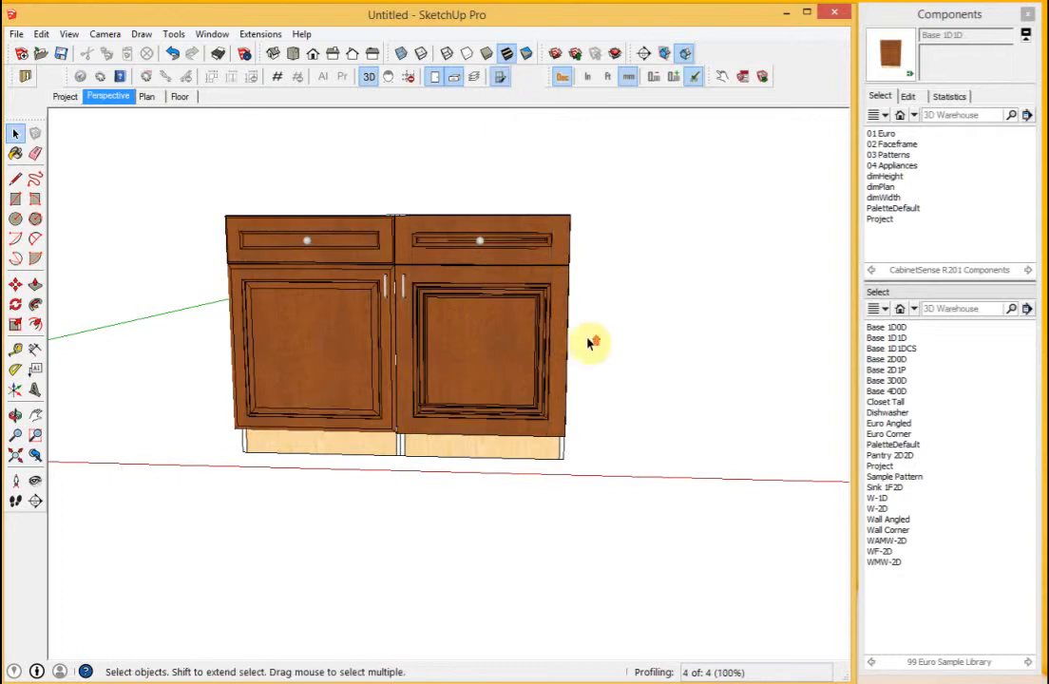
Examine the profiles on both cabinets' doors and drawer fronts up close from an angled view.
middle_drag(592, 344, 451, 377)
scroll(457, 242, up, 4)
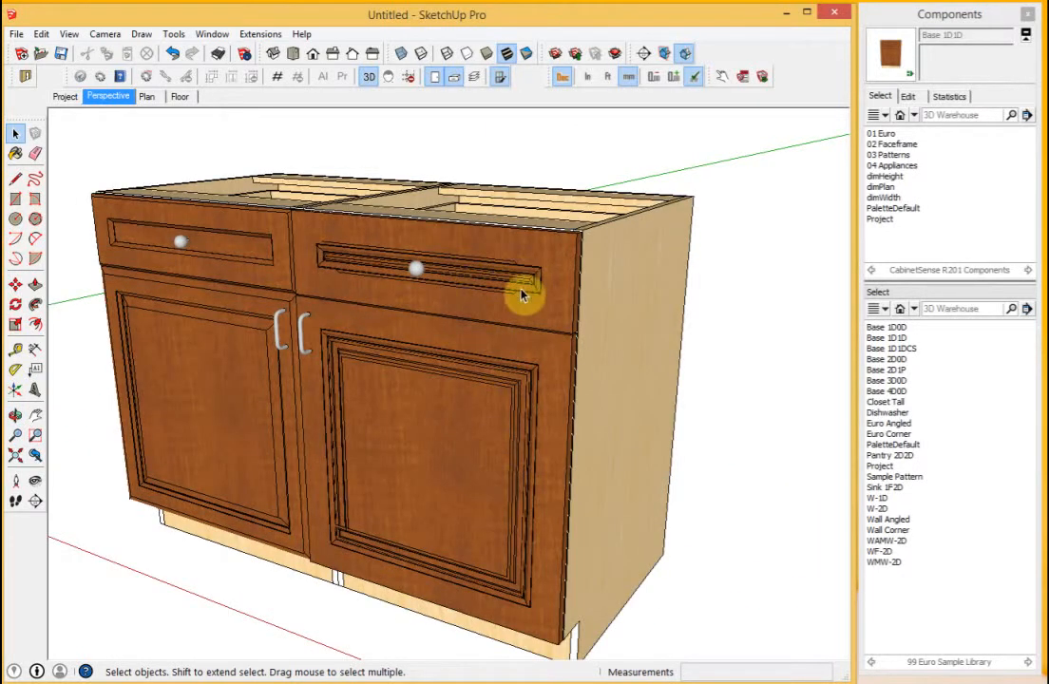
scroll(570, 342, up, 3)
scroll(510, 307, down, 4)
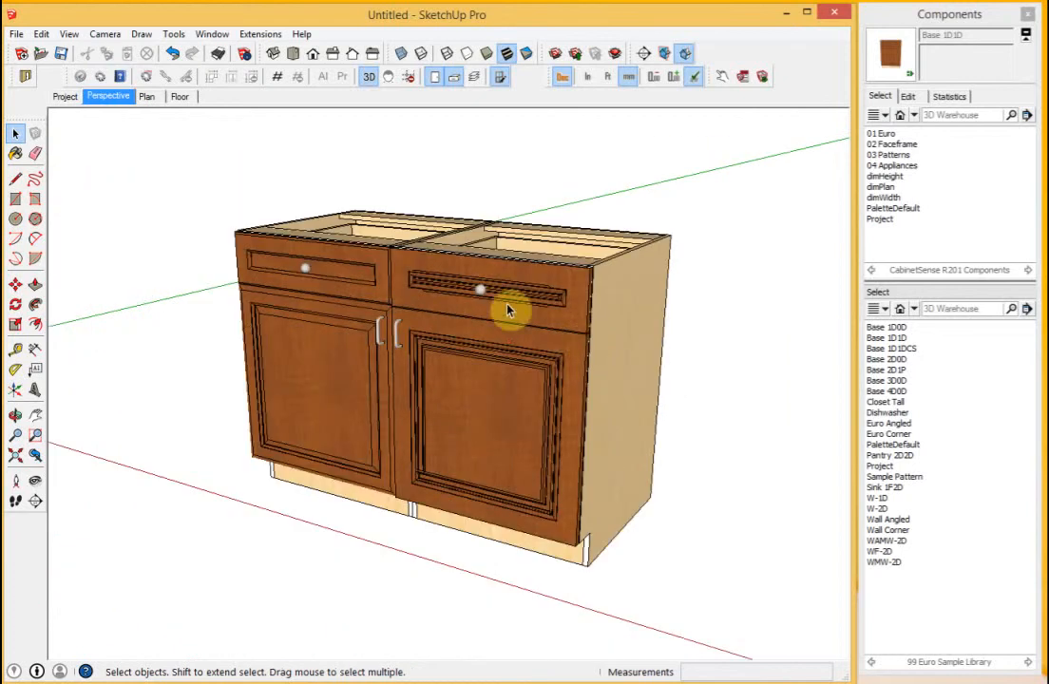
scroll(501, 294, up, 5)
scroll(532, 299, up, 3)
scroll(749, 347, down, 4)
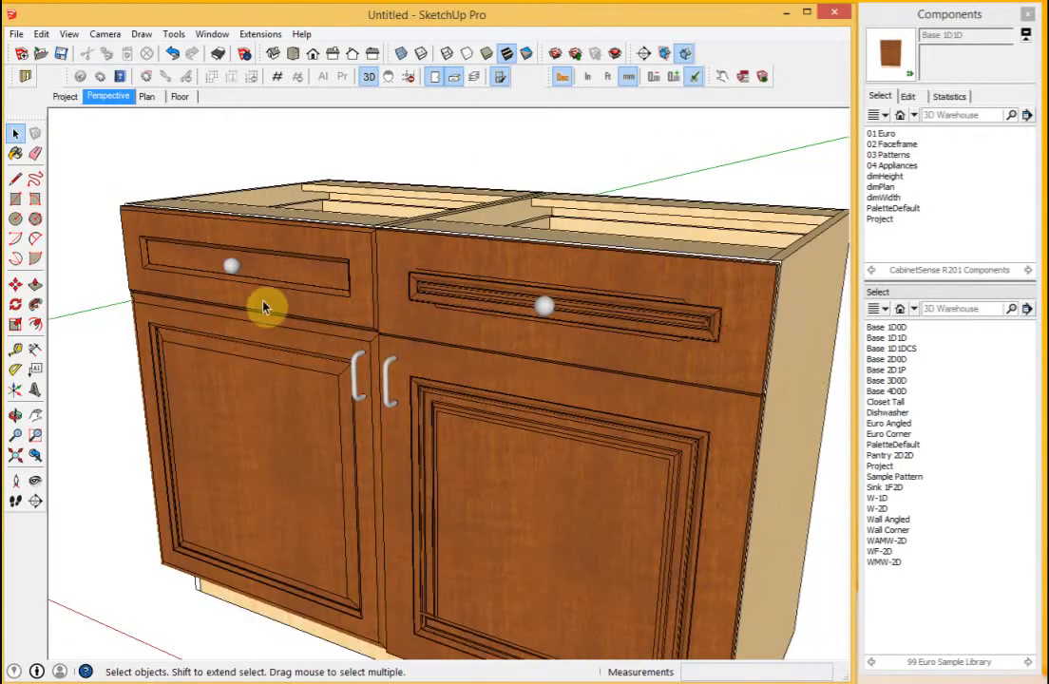
scroll(267, 290, up, 2)
scroll(267, 290, up, 1)
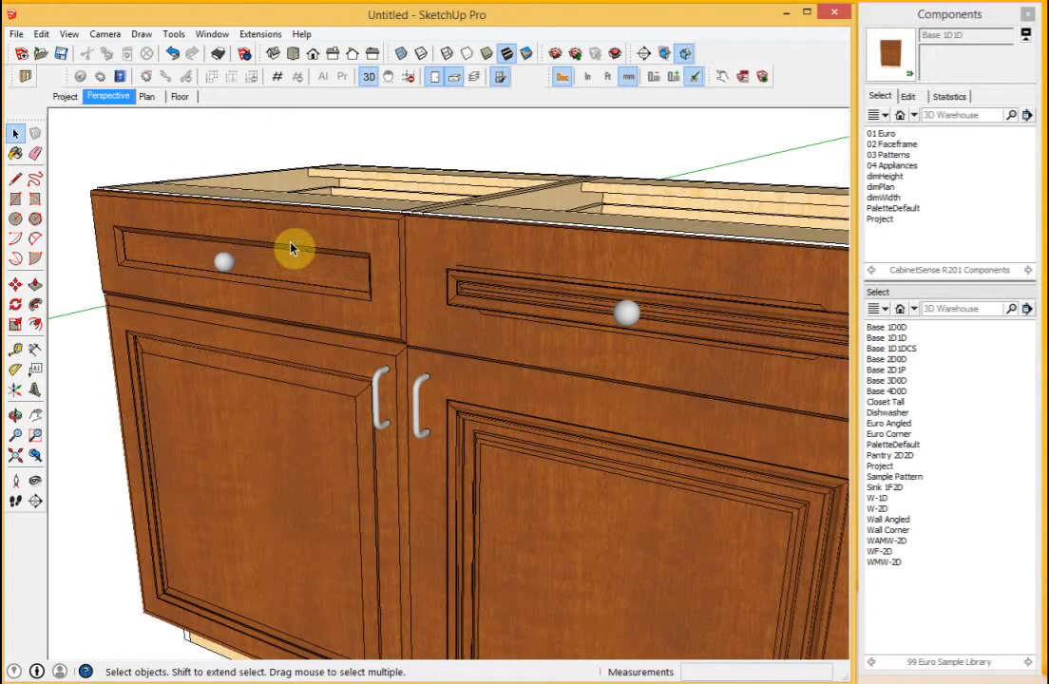
Open the left cabinet, select its drawer front to inspect the profile, and exit the cabinet.
click(292, 248)
double_click(292, 248)
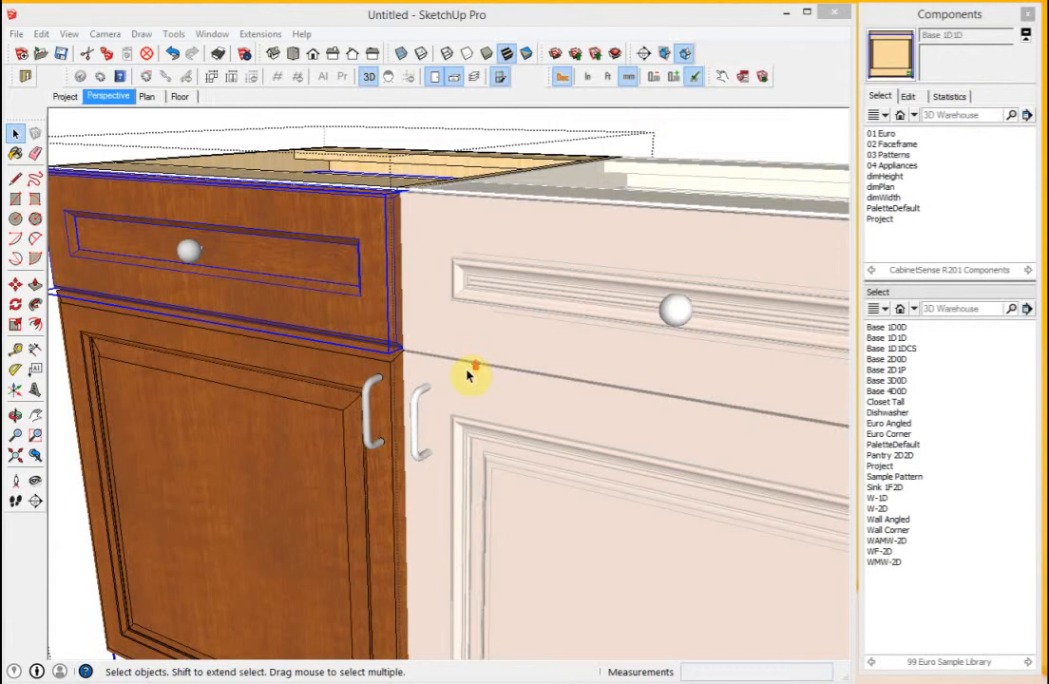
scroll(461, 359, up, 3)
scroll(461, 358, down, 8)
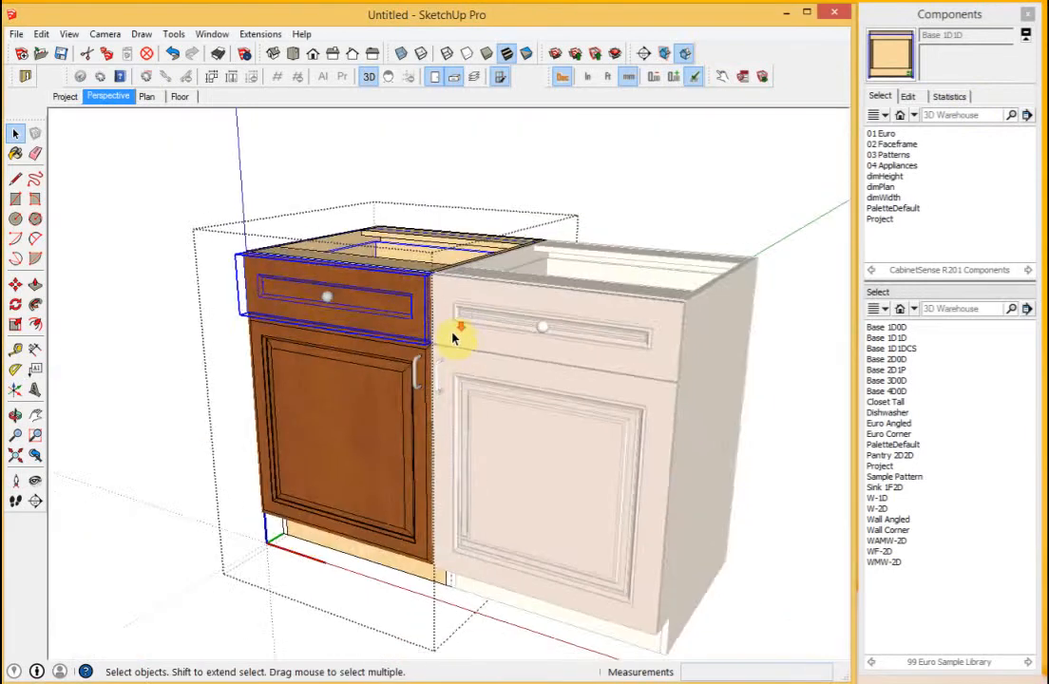
click(439, 209)
scroll(410, 347, down, 3)
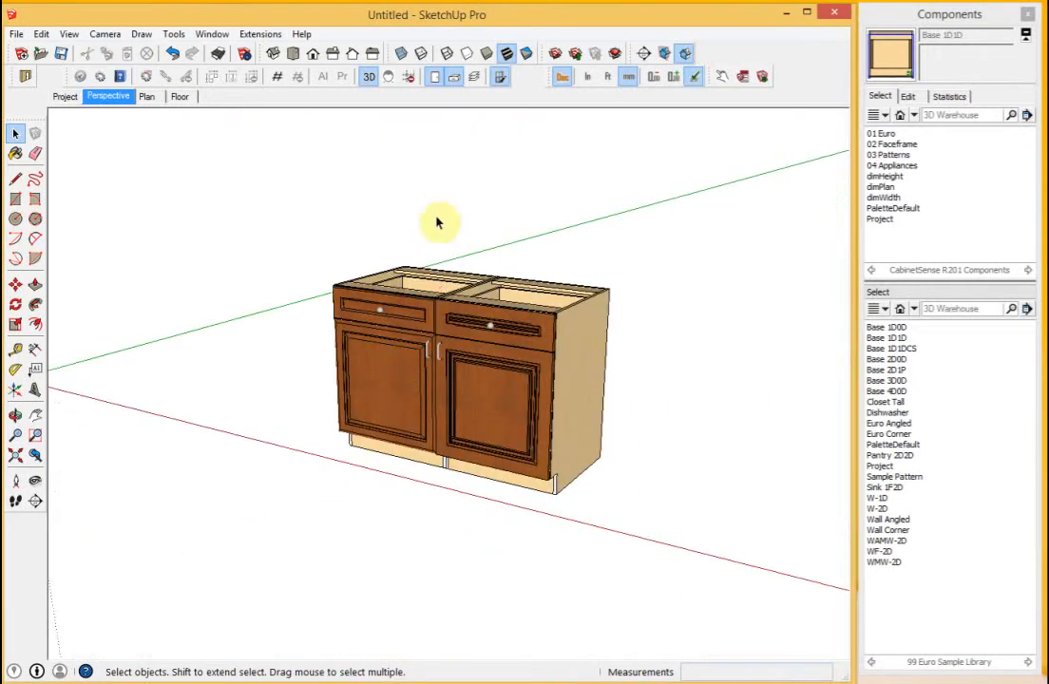
Hide the door and drawer profiles and open the Project component's options in the Project scene.
click(501, 78)
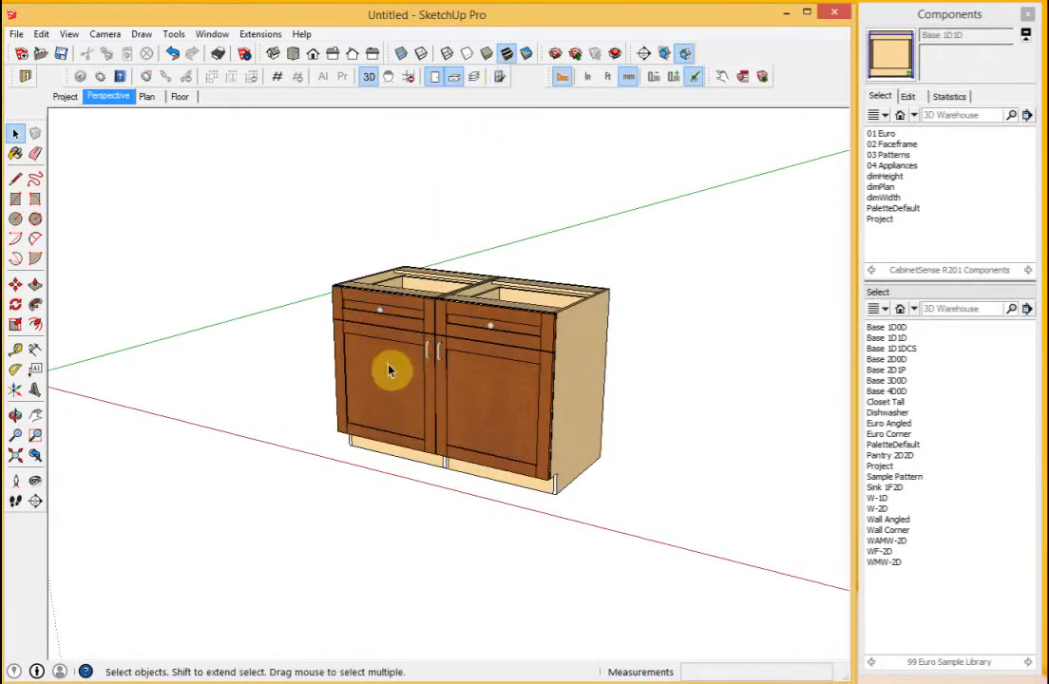
click(65, 96)
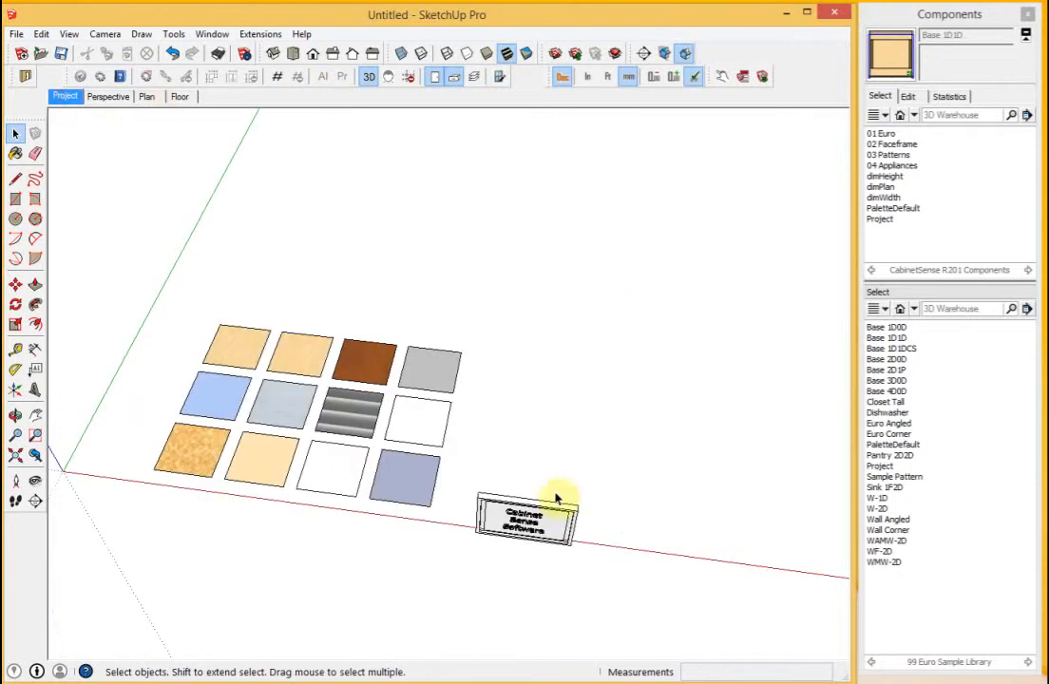
click(551, 503)
click(744, 77)
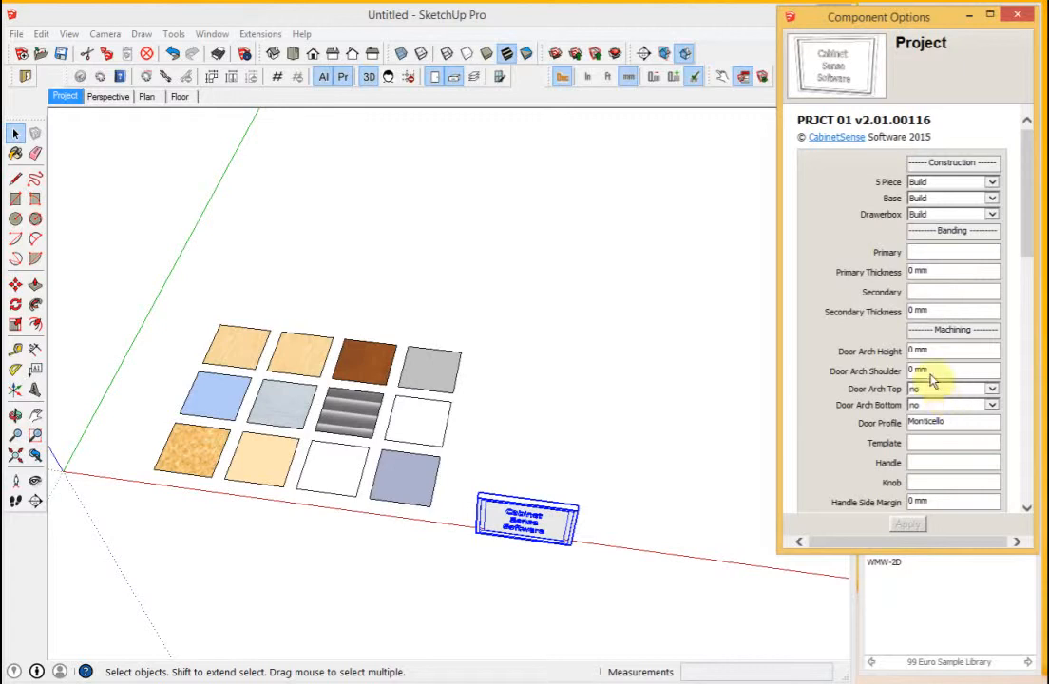
Set the Project component's Door Arch Height to 25 mm and Door Arch Top to Yes, and apply the changes.
click(942, 349)
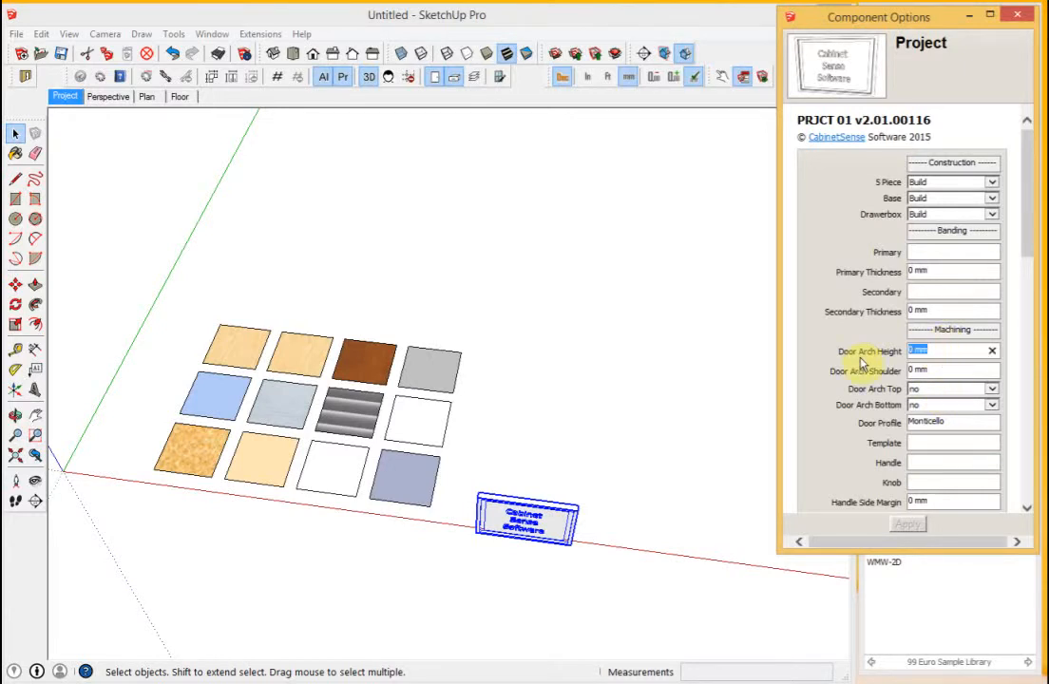
text(25)
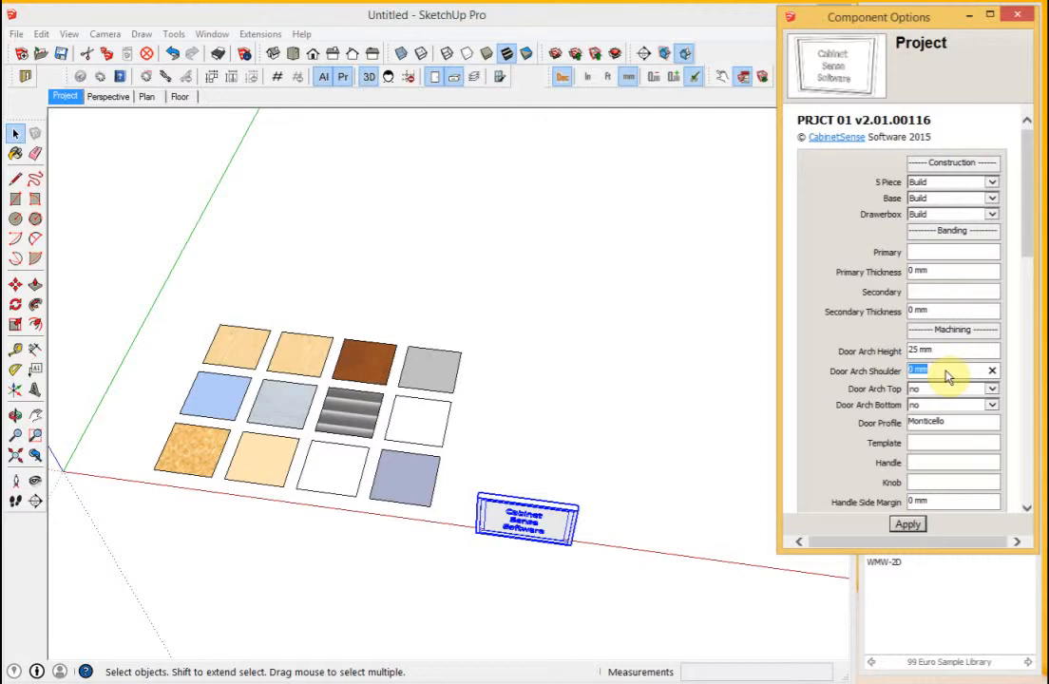
click(917, 391)
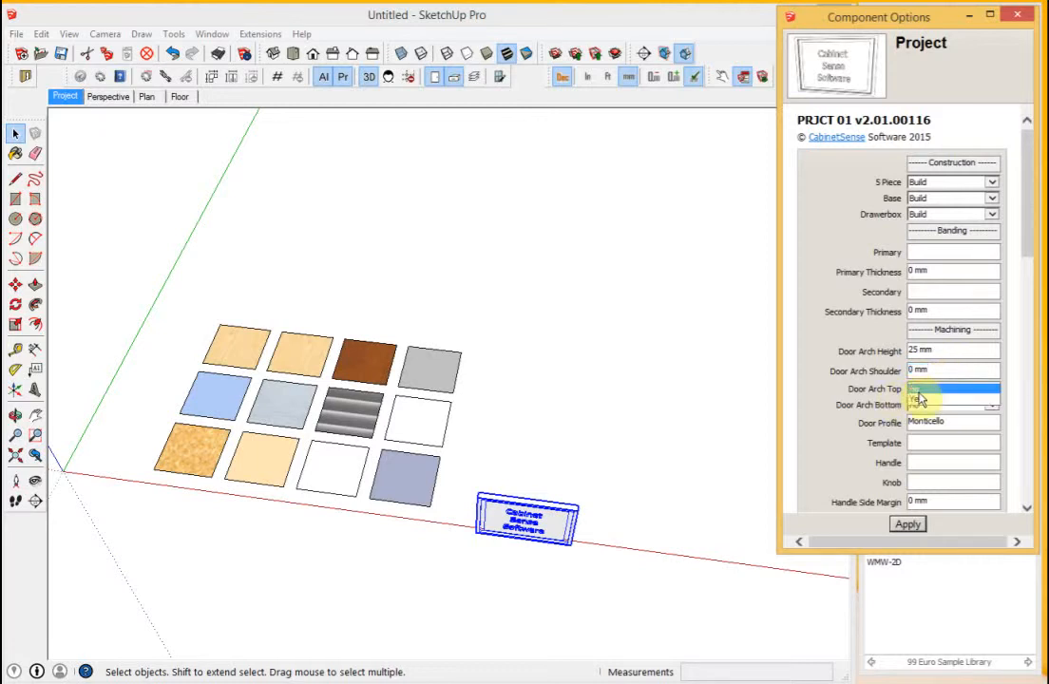
click(919, 404)
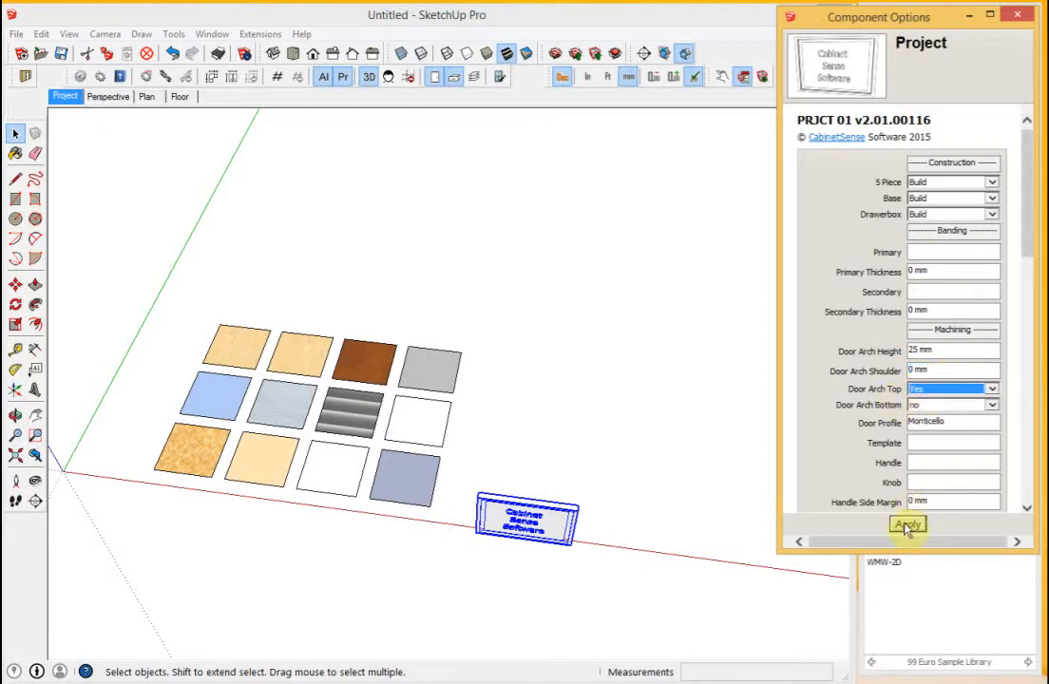
key(Tab)
key(Tab)
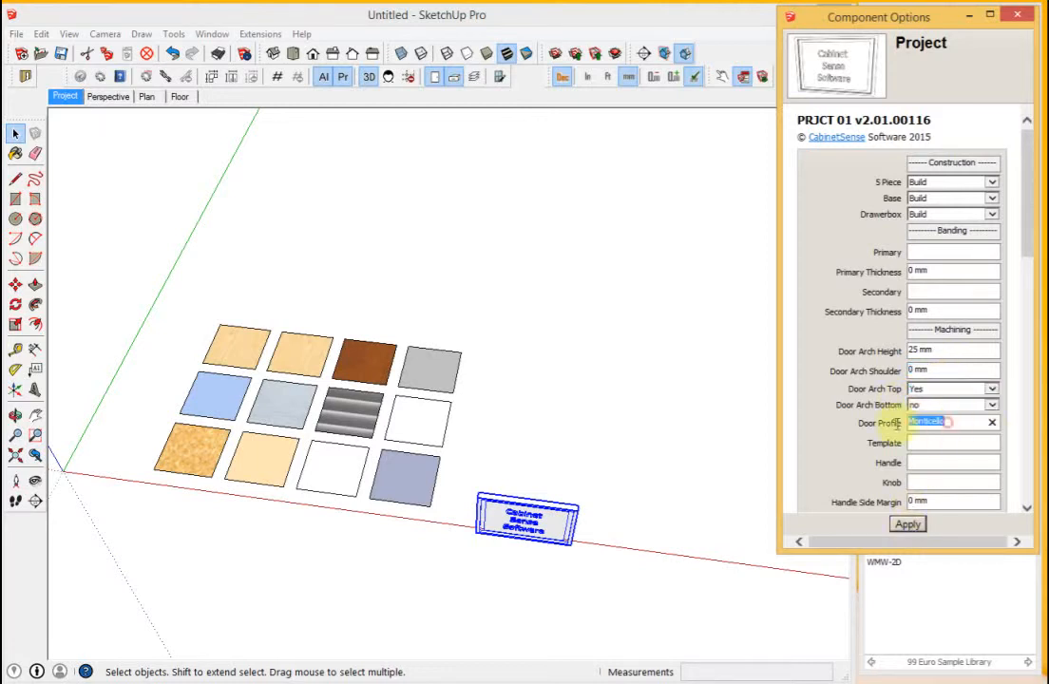
click(908, 527)
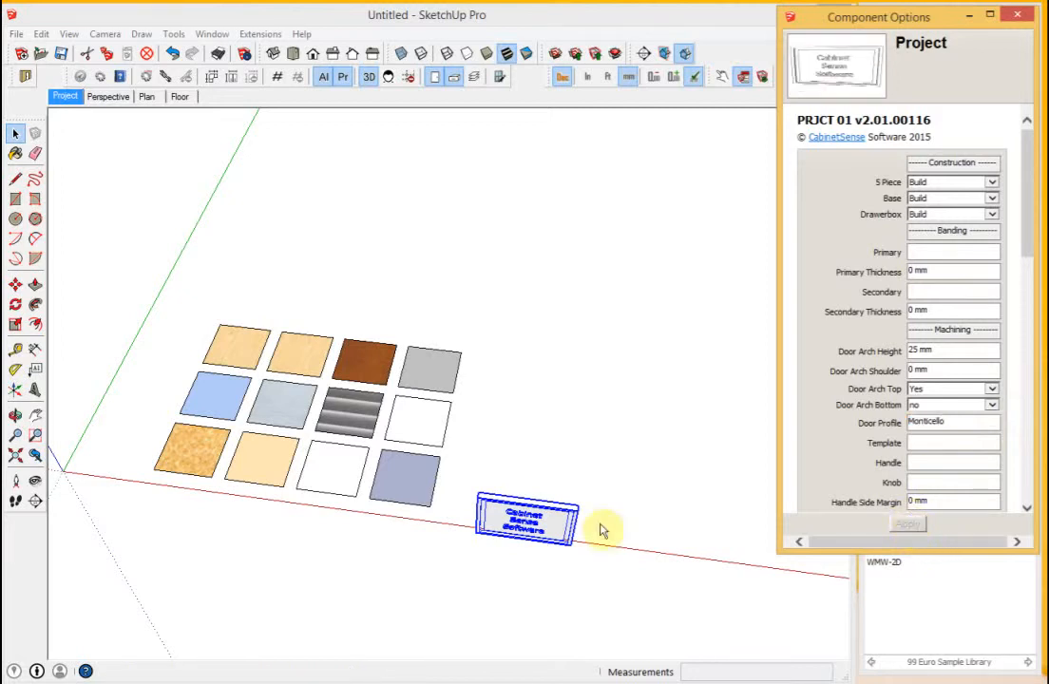
Return to the Perspective scene and toggle the door and drawer profiles on and off again.
click(107, 96)
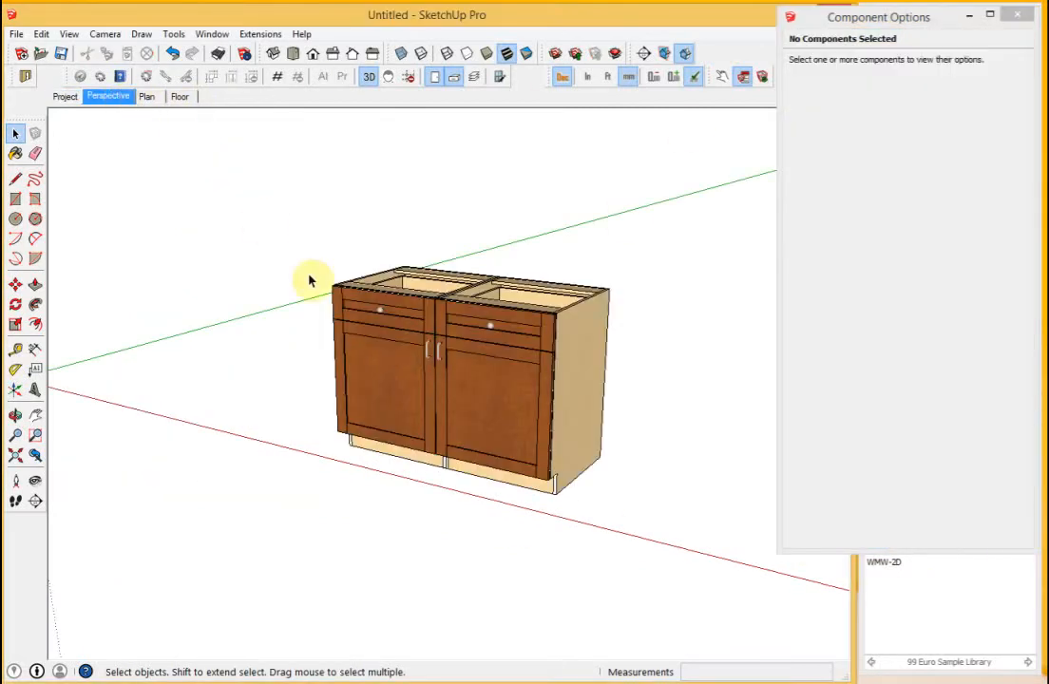
click(395, 380)
click(526, 237)
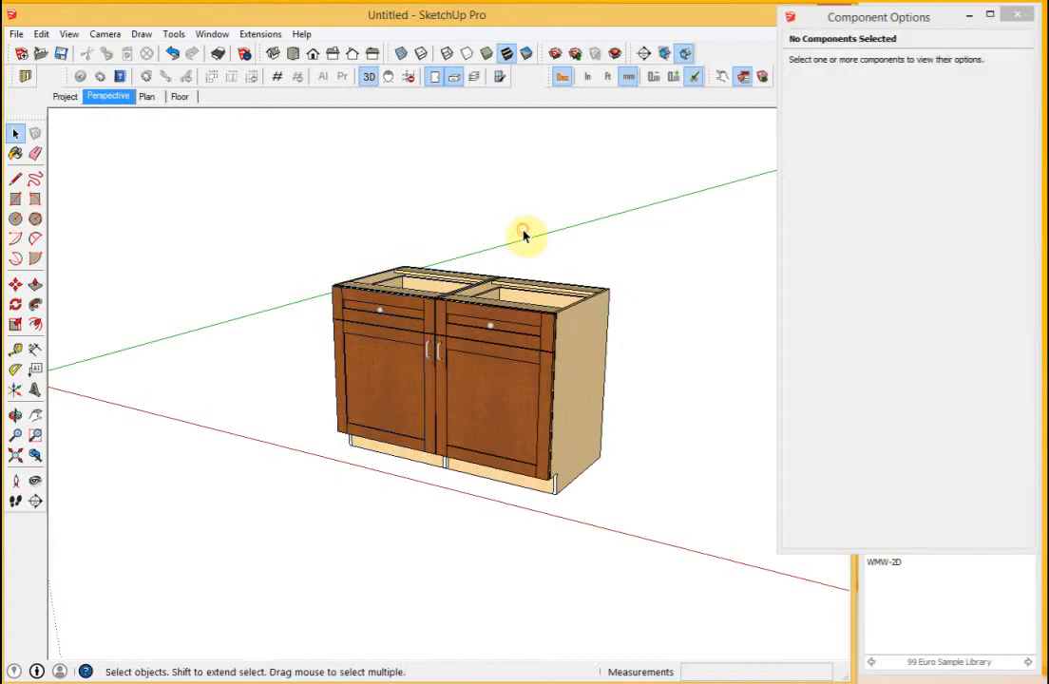
click(499, 77)
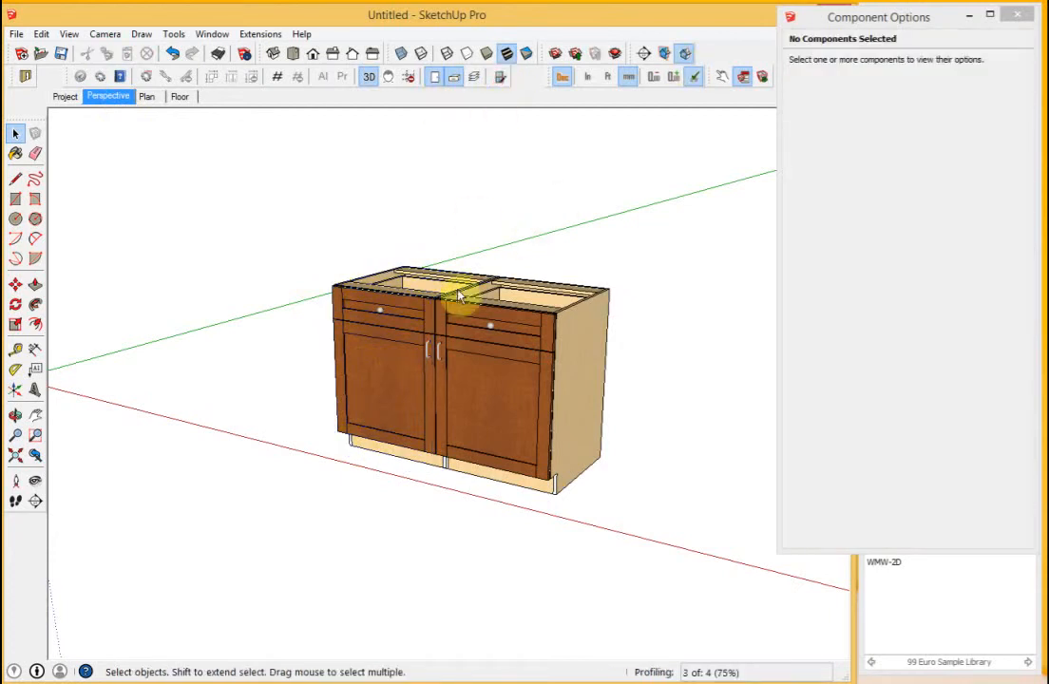
click(499, 79)
Open the left cabinet and review the Door Arch choices of its door, keeping none.
double_click(395, 391)
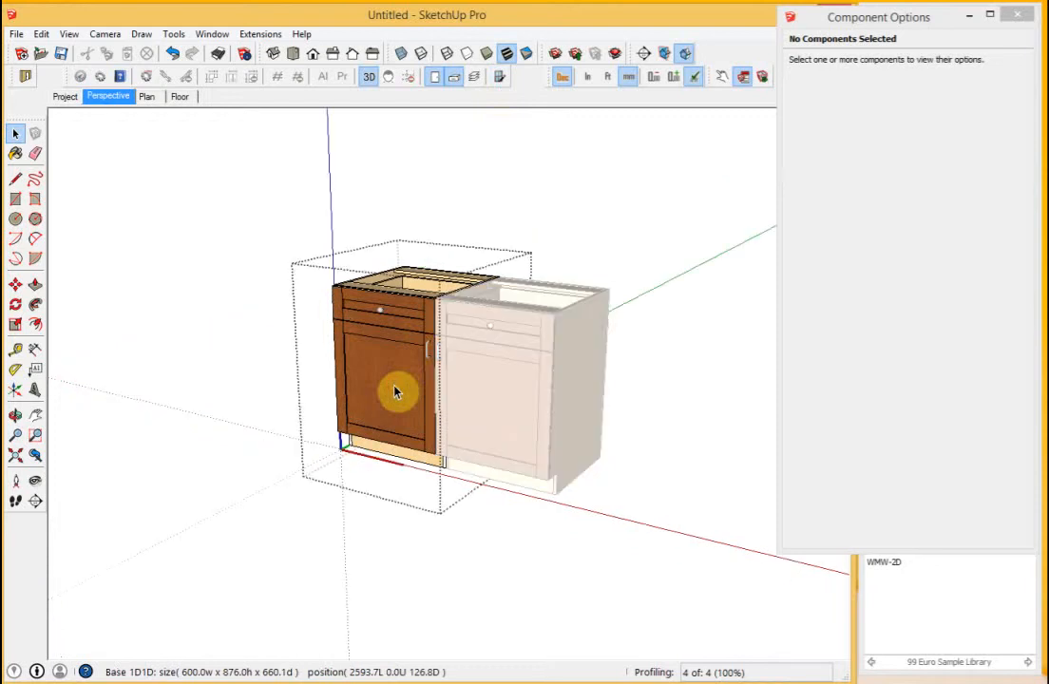
click(396, 387)
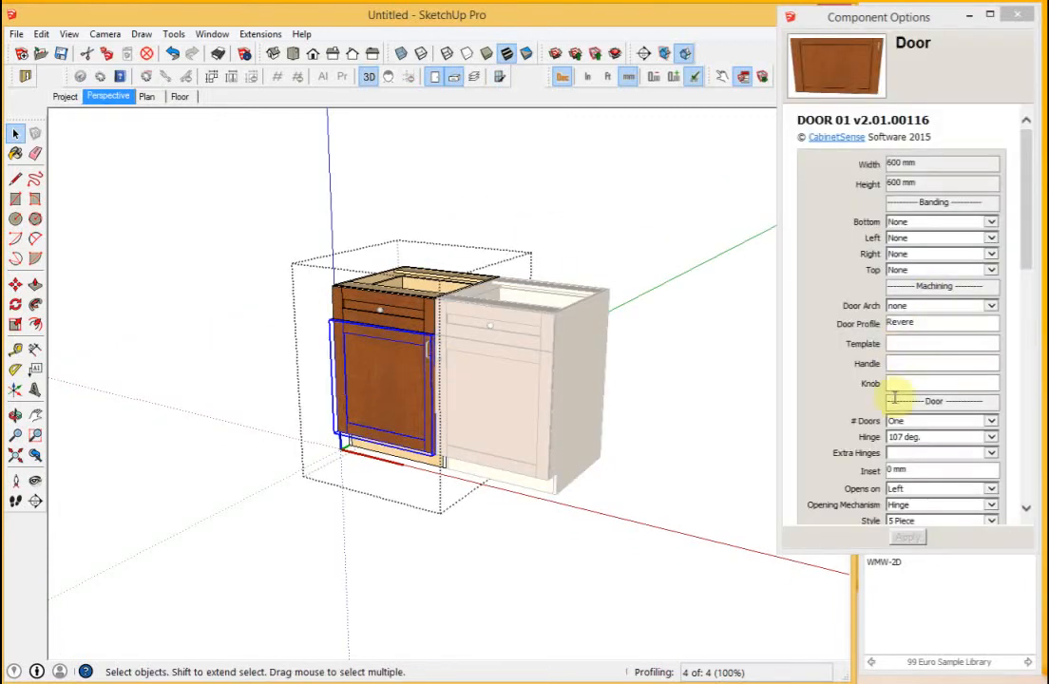
click(895, 307)
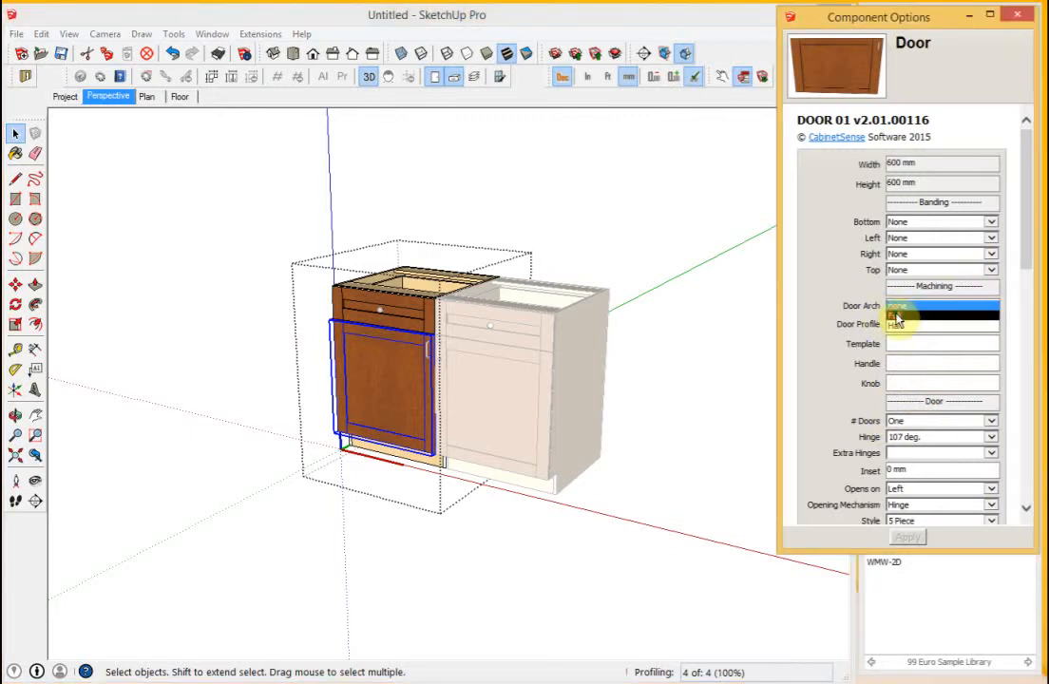
click(899, 306)
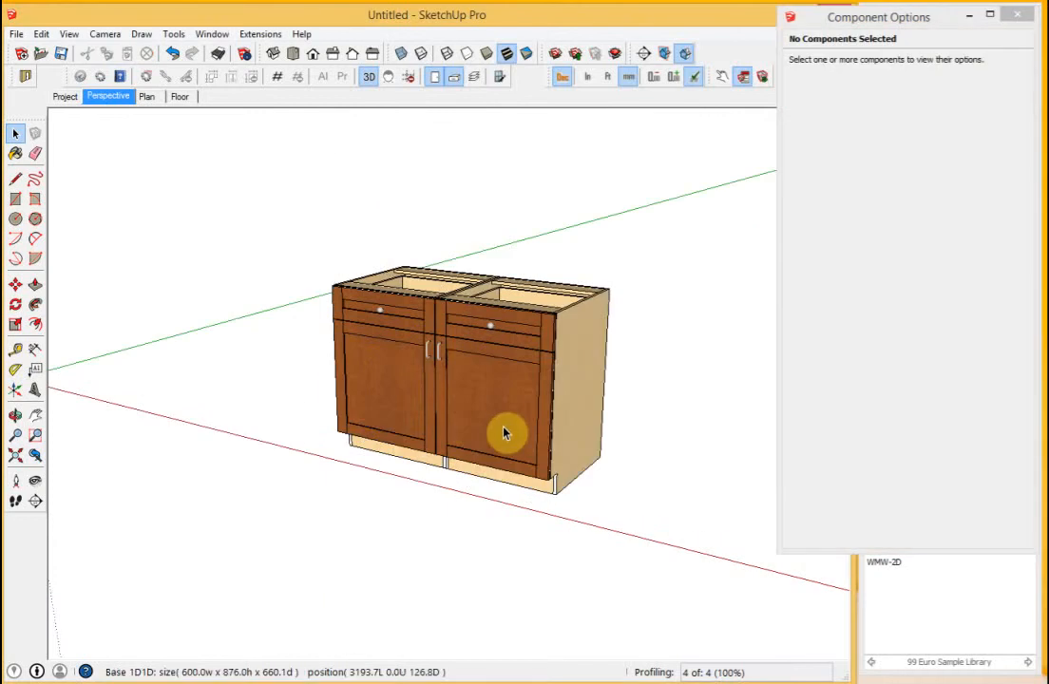
Set the Door Arch of the right cabinet's door to Full, apply it, and exit the cabinet.
double_click(504, 433)
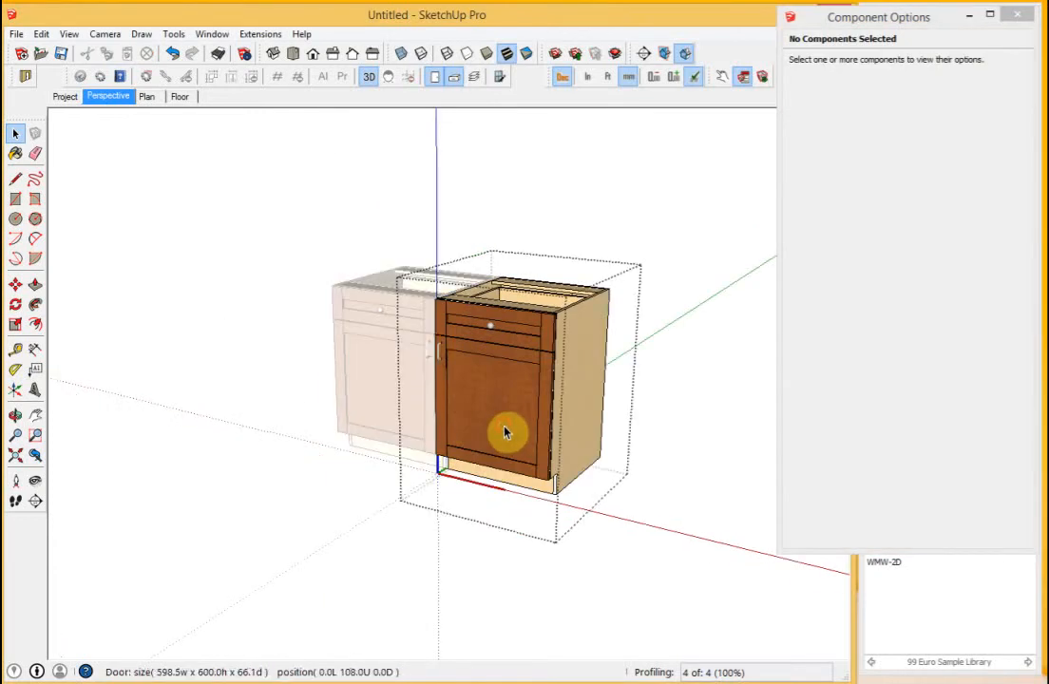
click(504, 428)
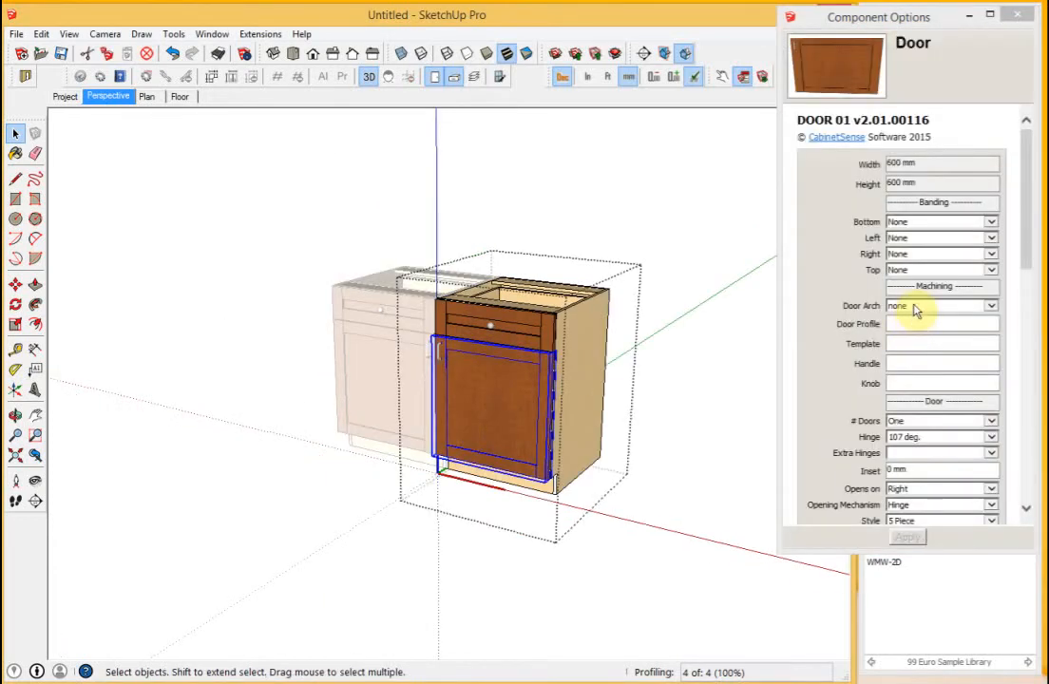
click(908, 308)
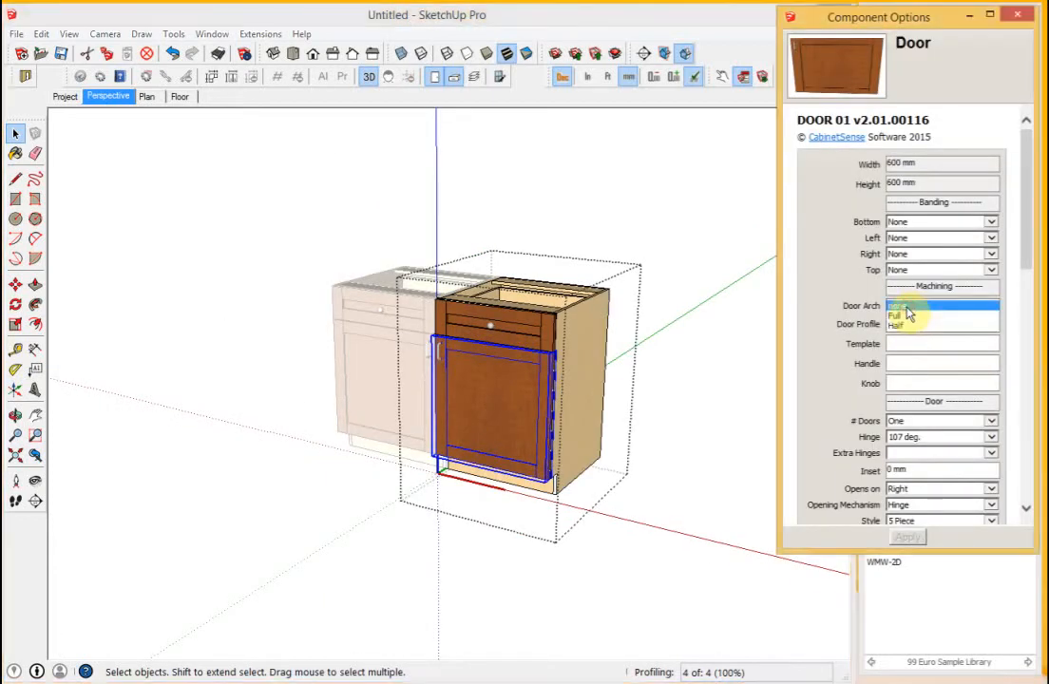
click(909, 323)
click(909, 537)
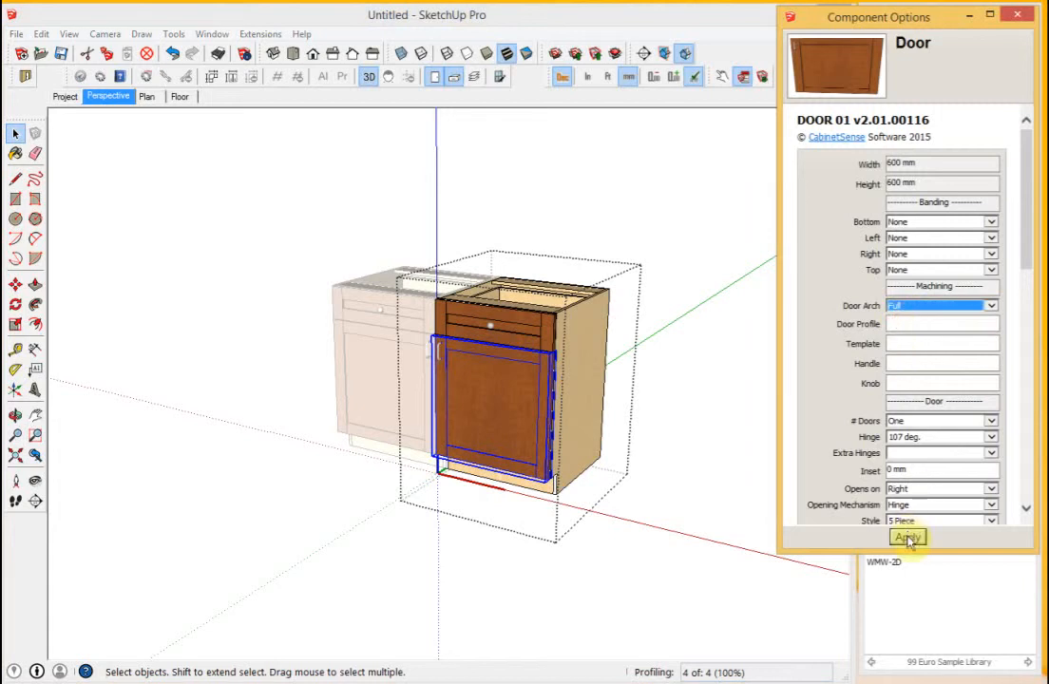
click(600, 169)
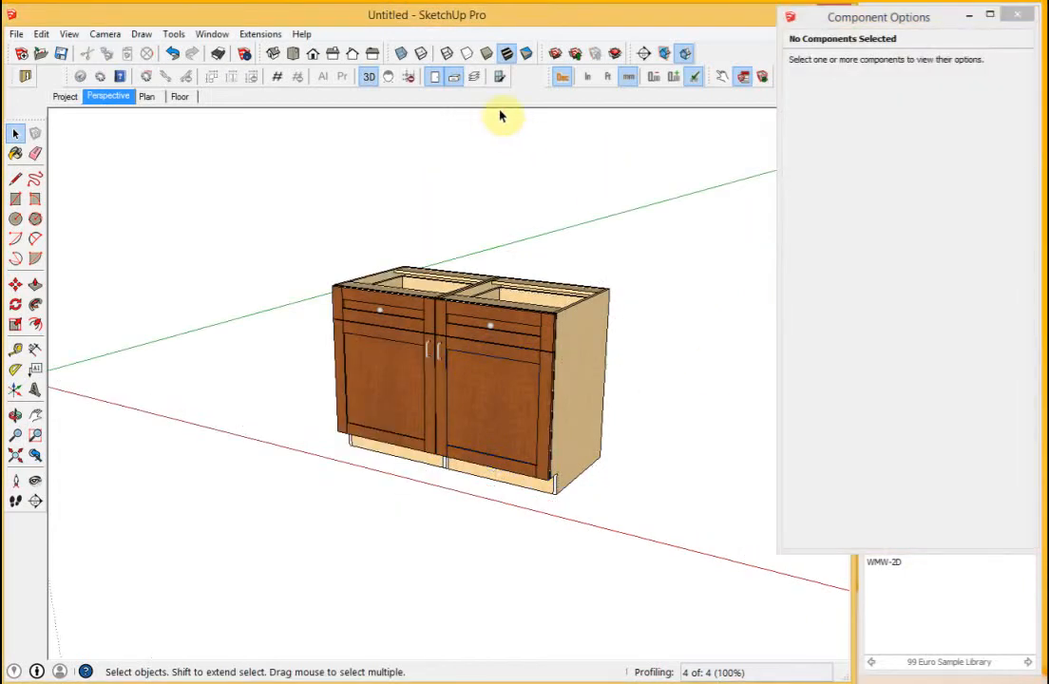
Display the door and drawer profiles and inspect the fronts of both cabinets up close.
click(498, 77)
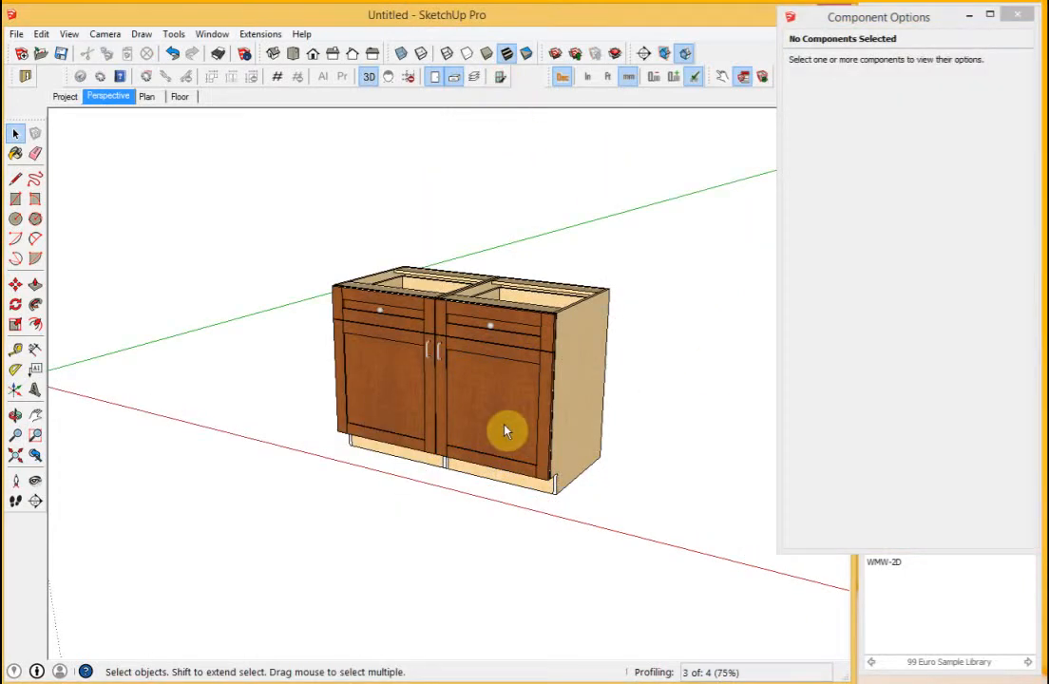
scroll(373, 349, up, 3)
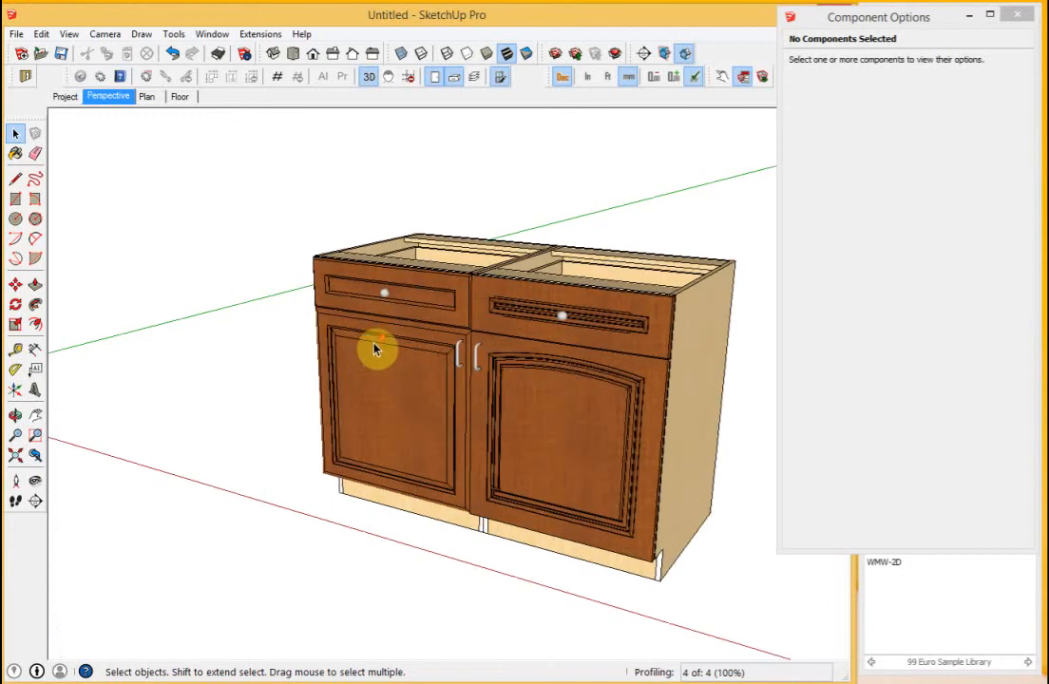
scroll(385, 357, up, 2)
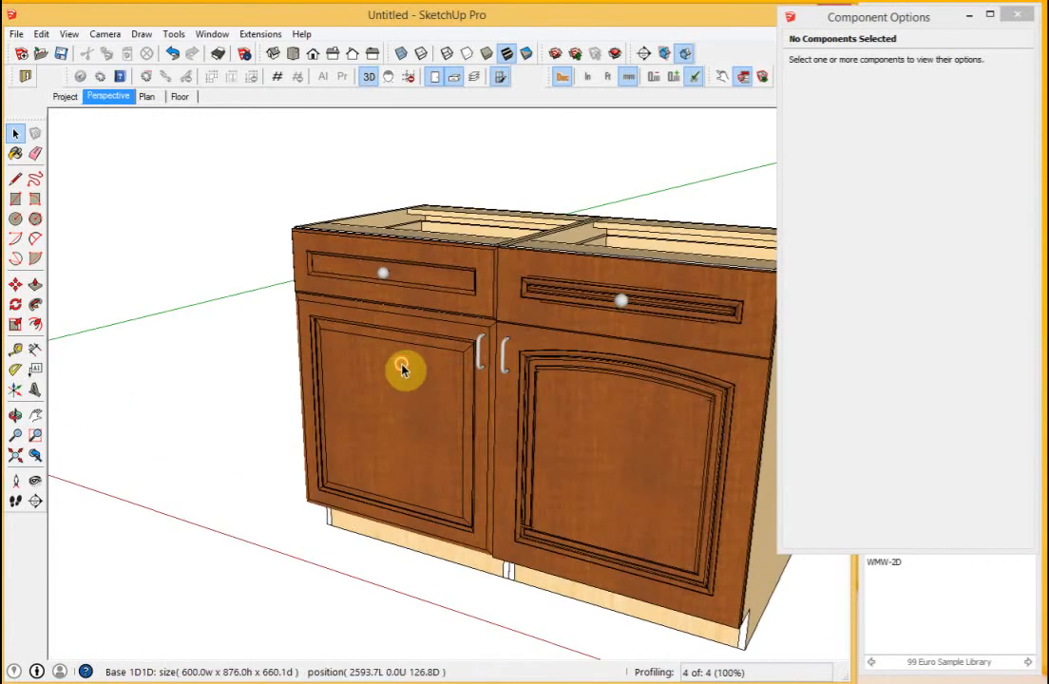
Set the Door Arch of the left cabinet's door to Full, apply it, and close the component options.
double_click(403, 368)
click(404, 371)
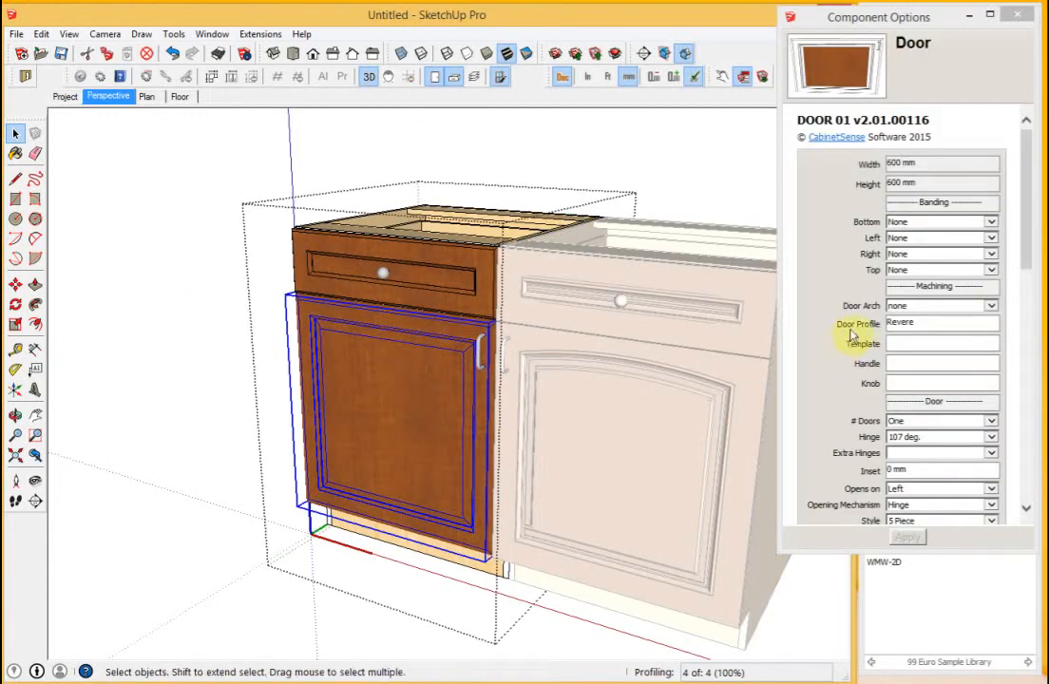
click(906, 305)
click(900, 322)
click(910, 537)
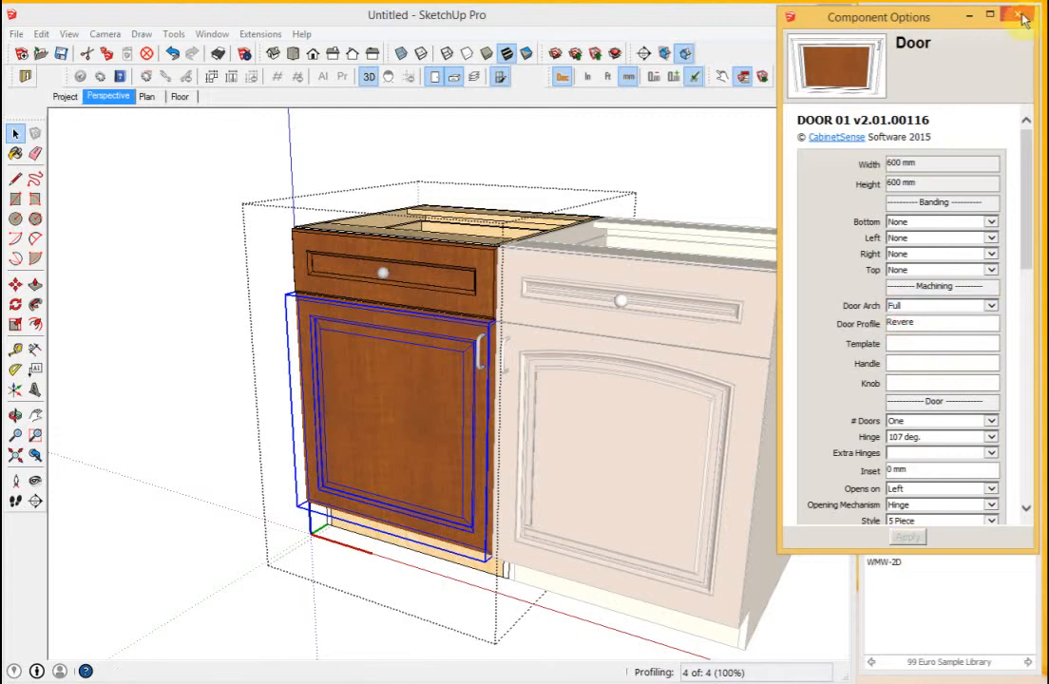
click(1017, 13)
click(594, 142)
Regenerate the door and drawer profiles and examine both cabinets' door arches from the front and up close.
click(501, 82)
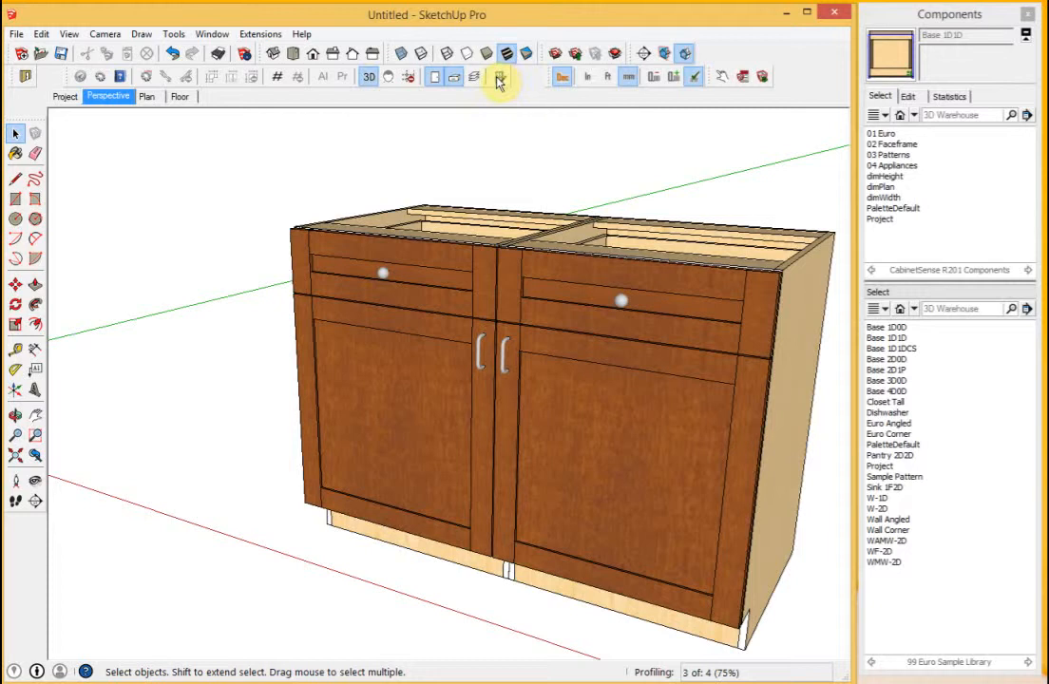
scroll(391, 222, up, 2)
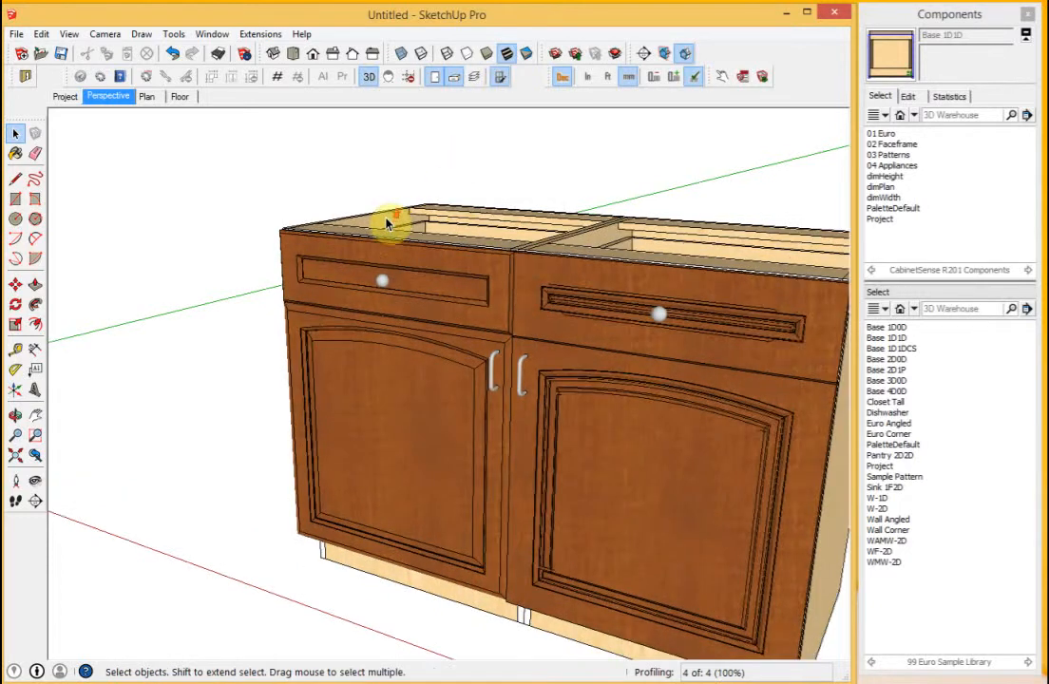
scroll(361, 340, down, 3)
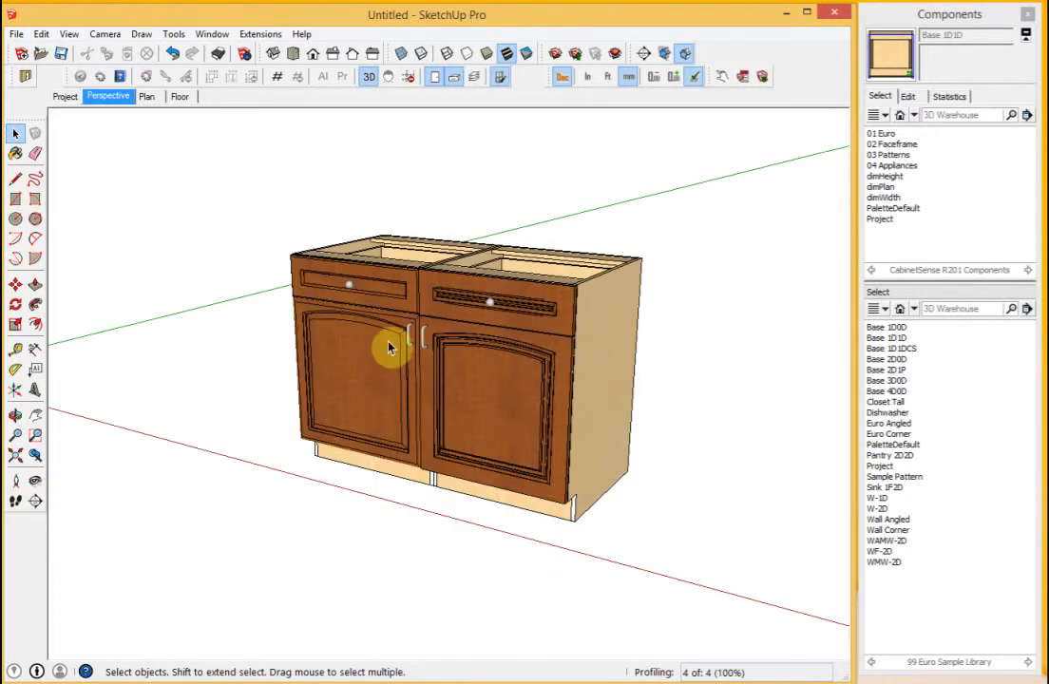
scroll(386, 346, up, 1)
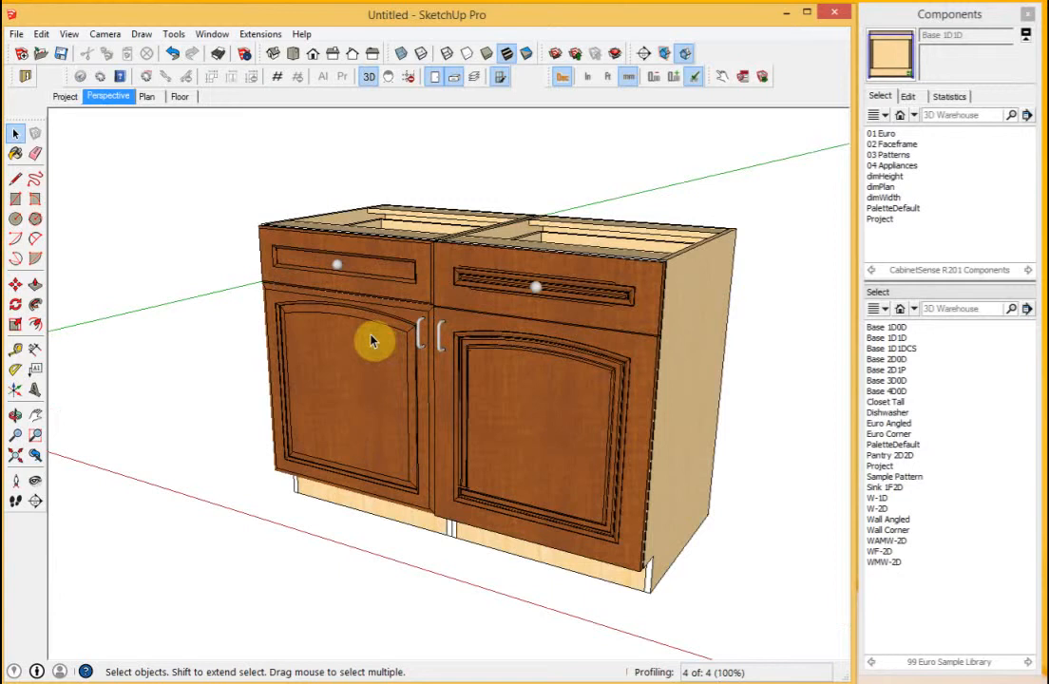
middle_drag(367, 329, 708, 234)
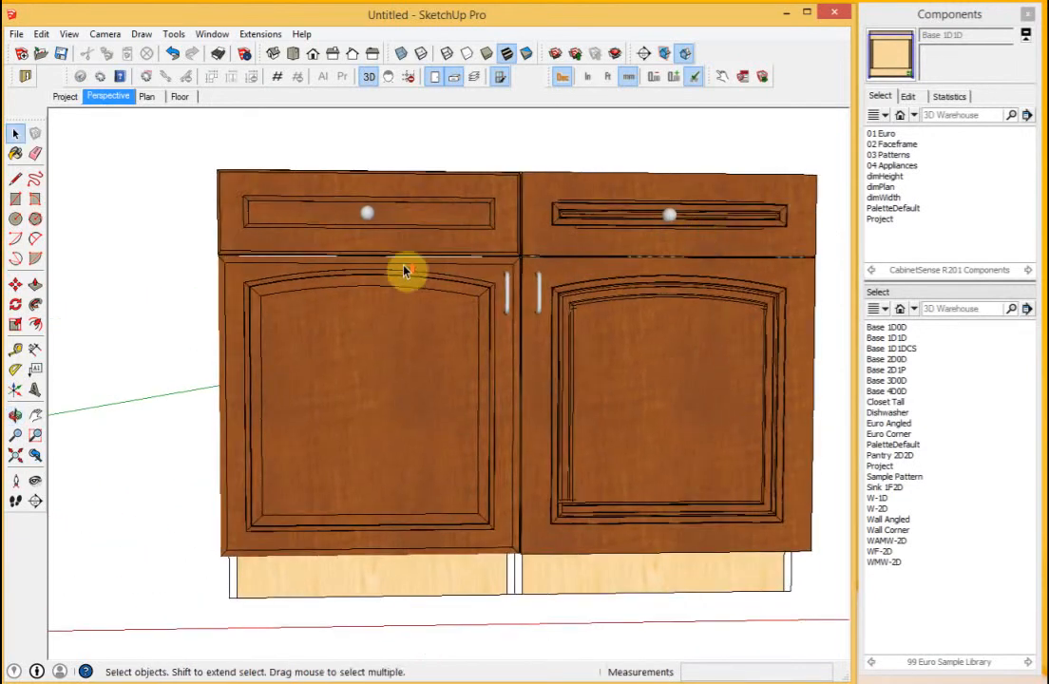
scroll(369, 271, up, 3)
middle_drag(463, 300, 269, 333)
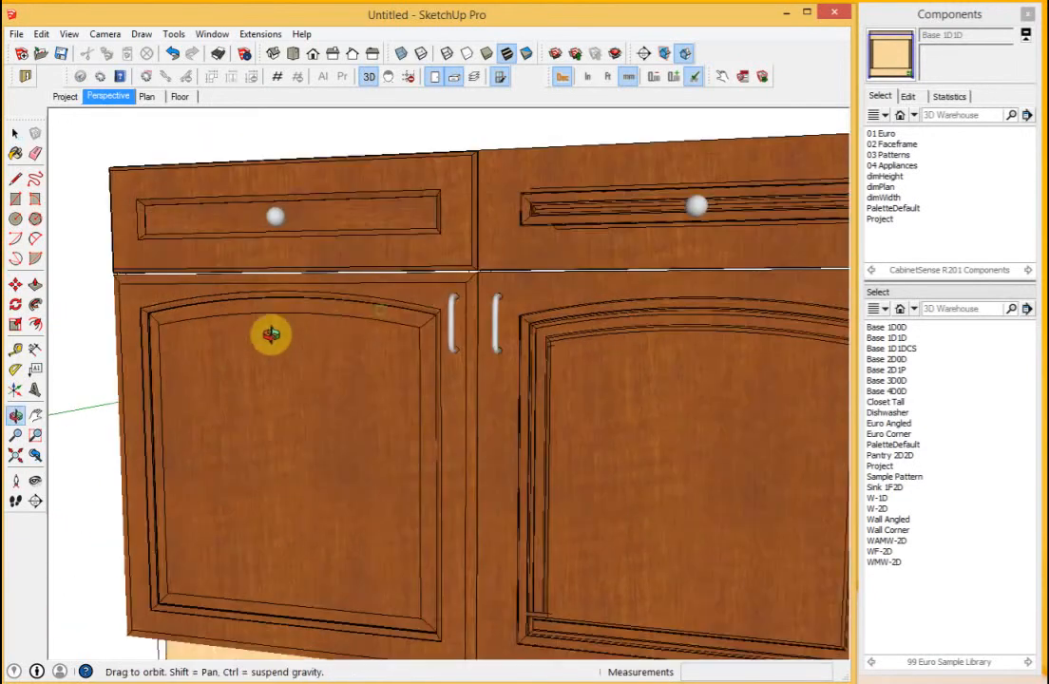
Set the Top Rail width of the left cabinet's door to 80 mm, apply it, and close the component options.
scroll(335, 311, down, 4)
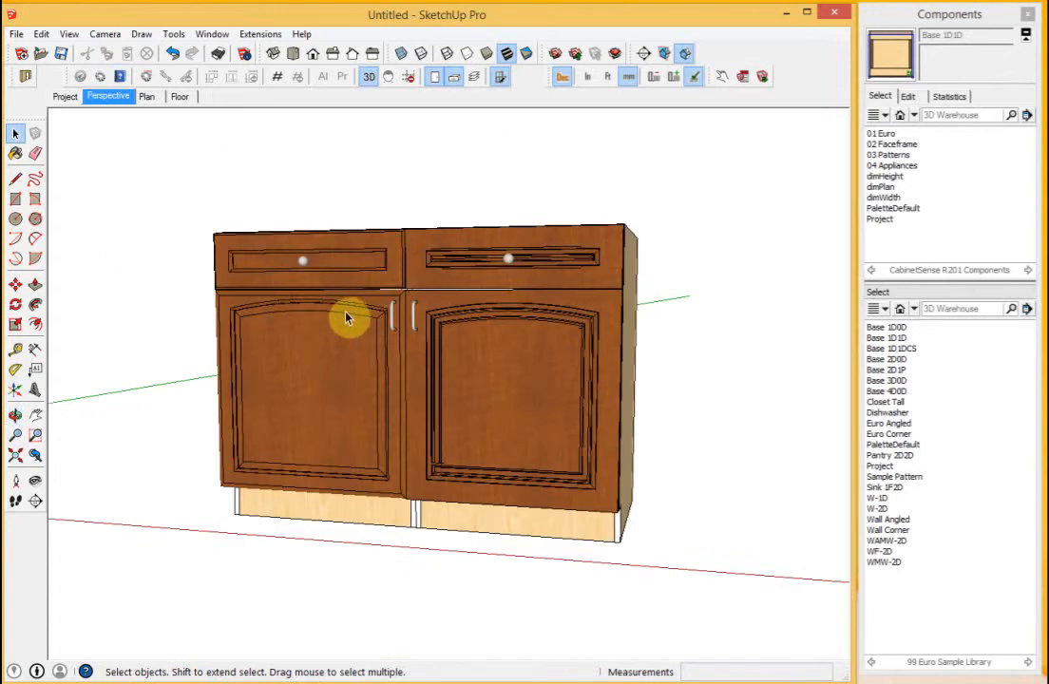
double_click(324, 379)
click(323, 380)
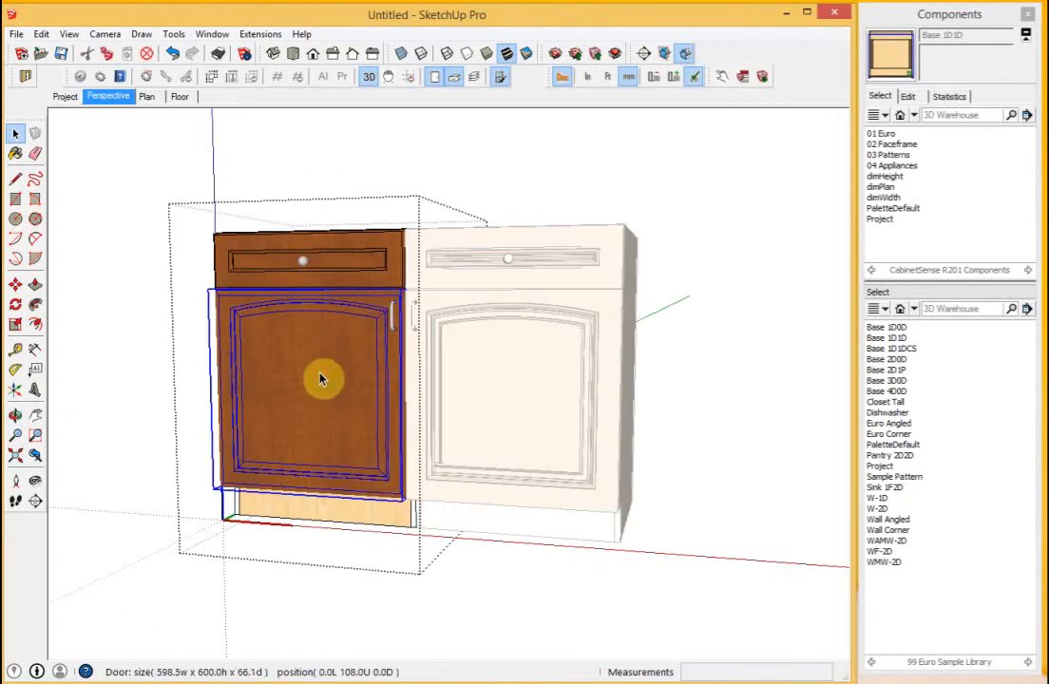
click(744, 76)
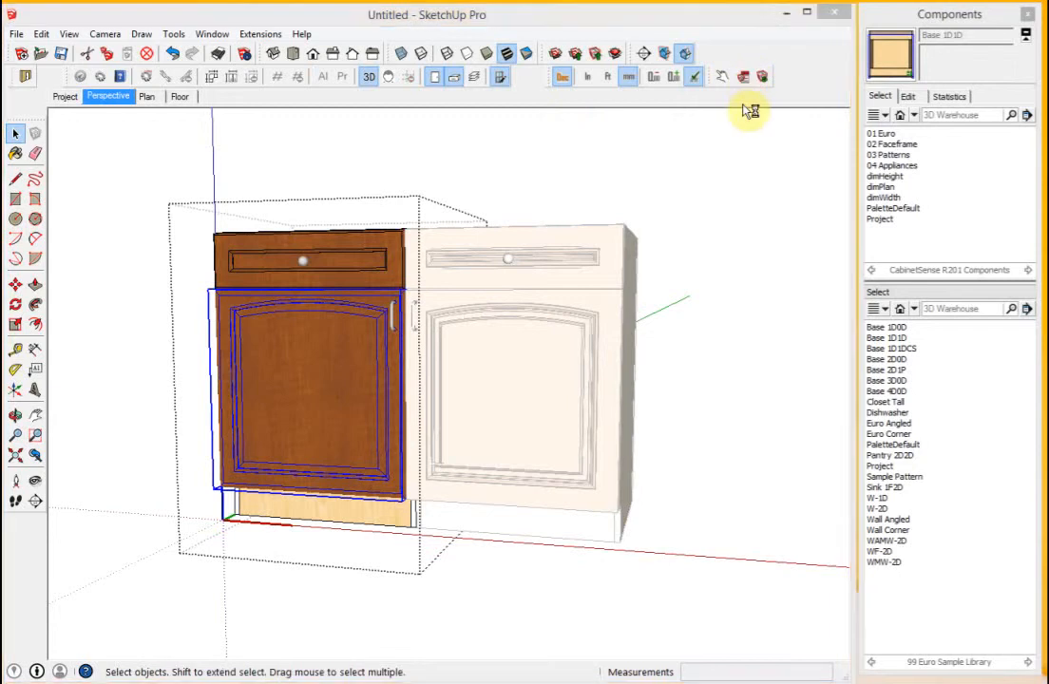
drag(1032, 245, 1034, 478)
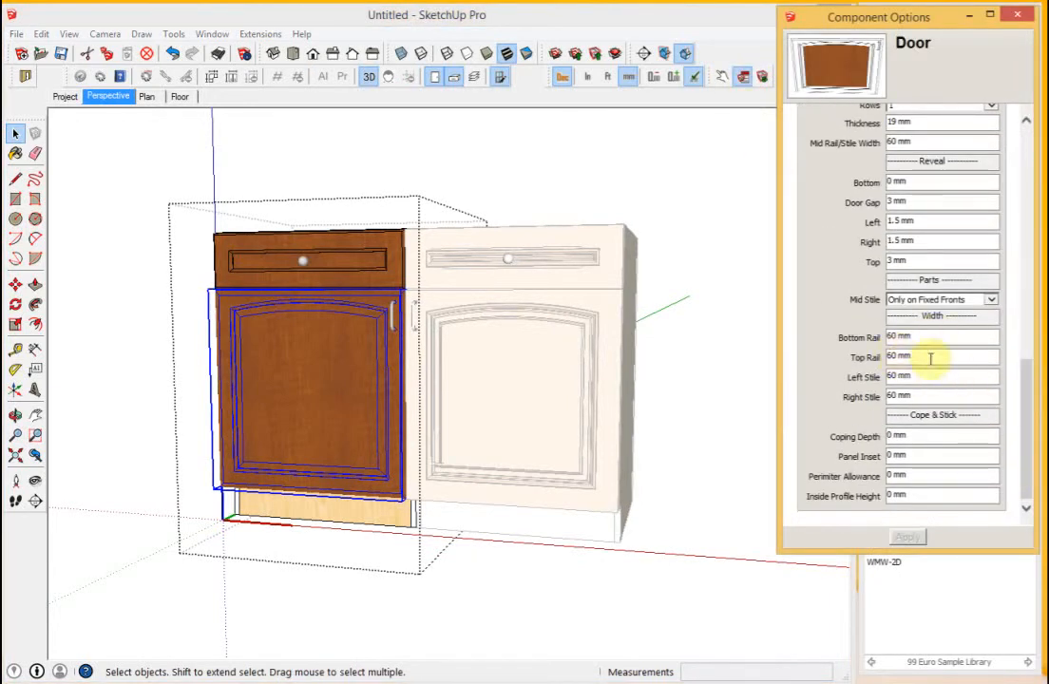
text(80)
key(Return)
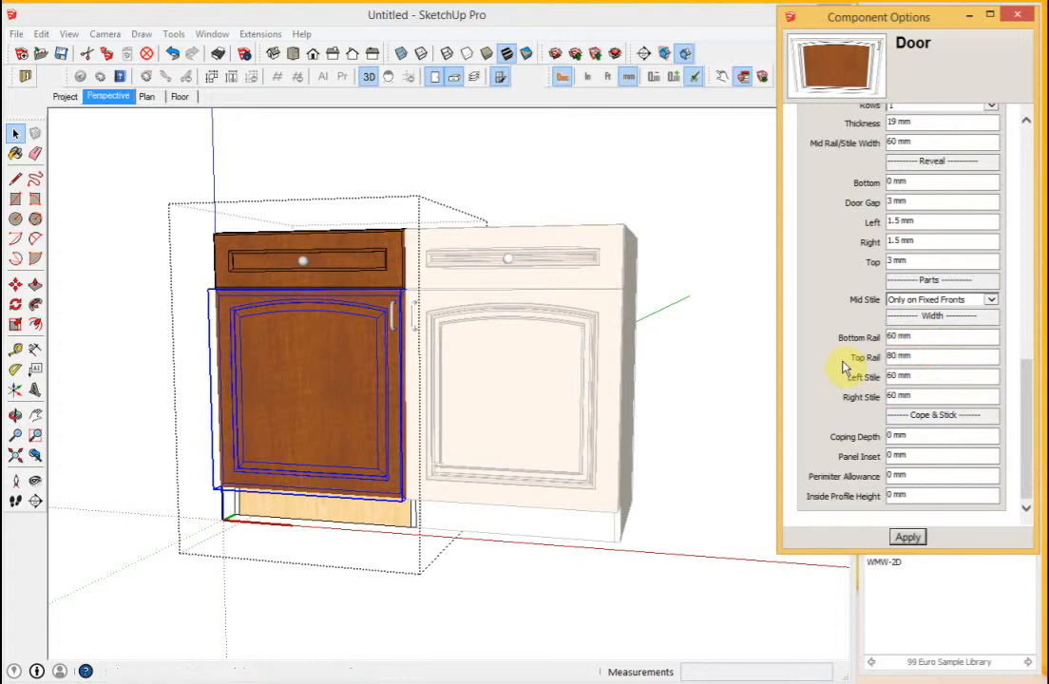
click(1024, 13)
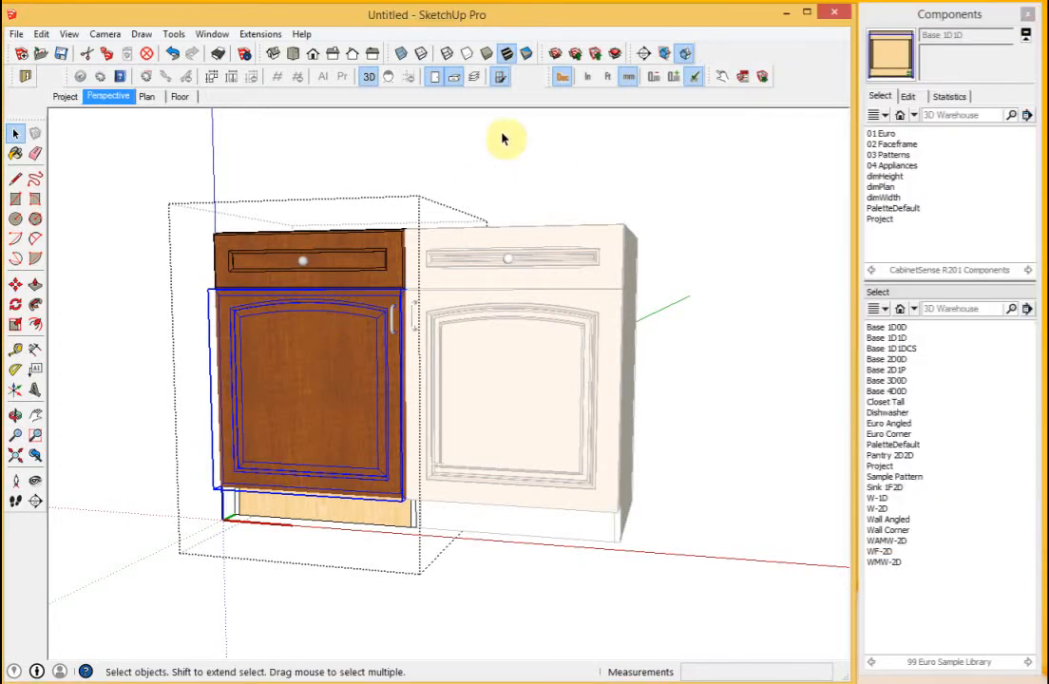
Regenerate the door and drawer profiles and inspect the left door's arch with the wider top rail.
click(501, 78)
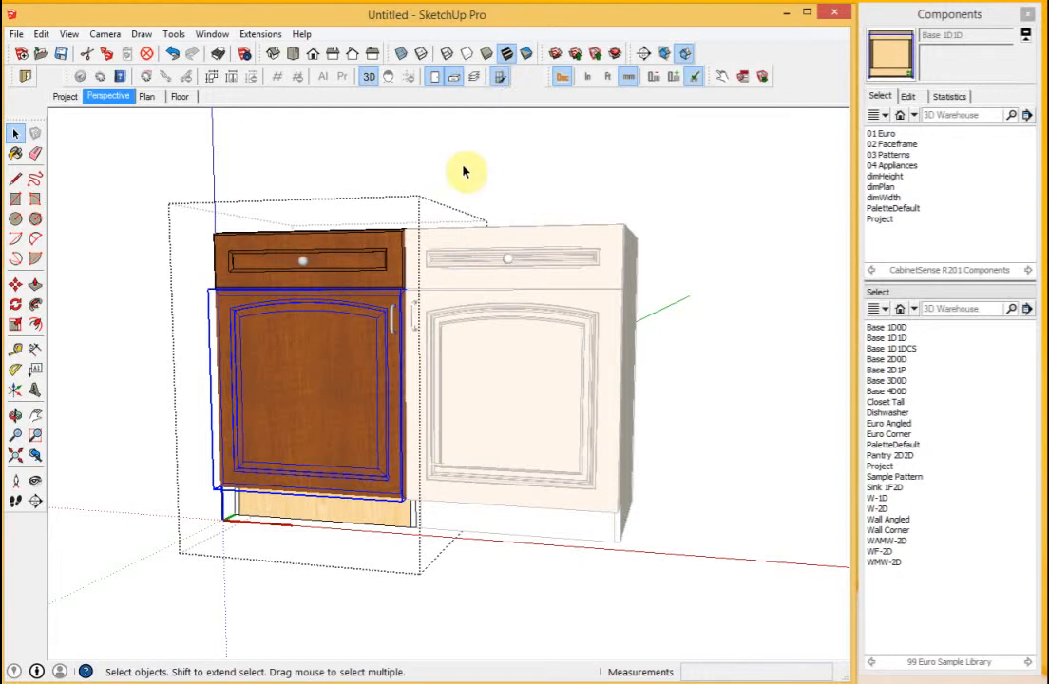
click(501, 80)
click(501, 80)
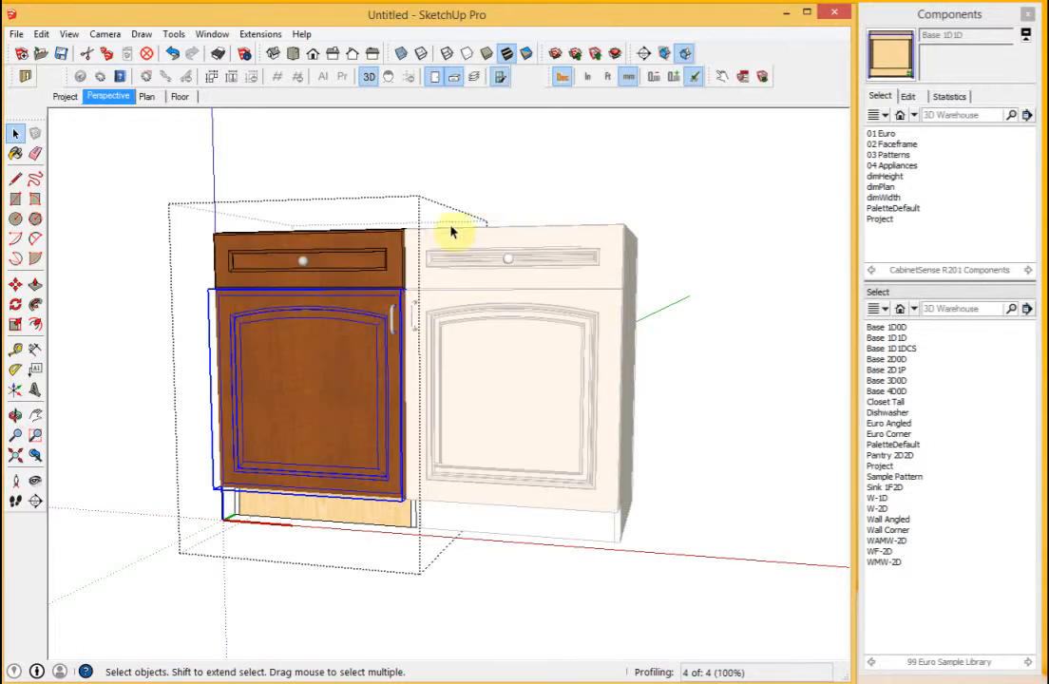
click(331, 149)
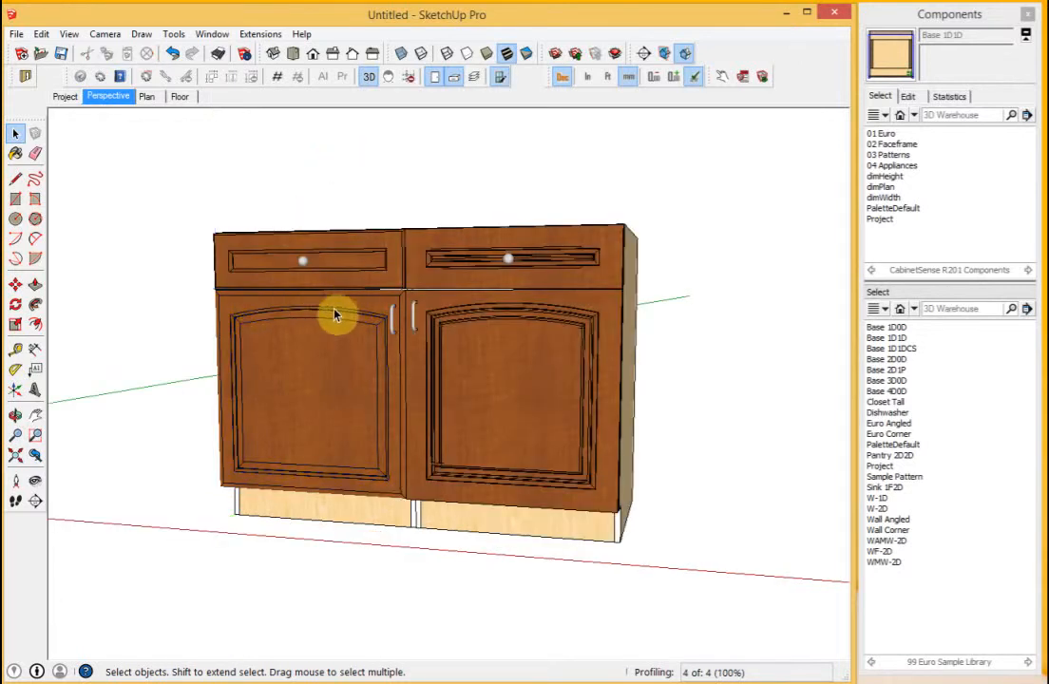
scroll(297, 316, up, 5)
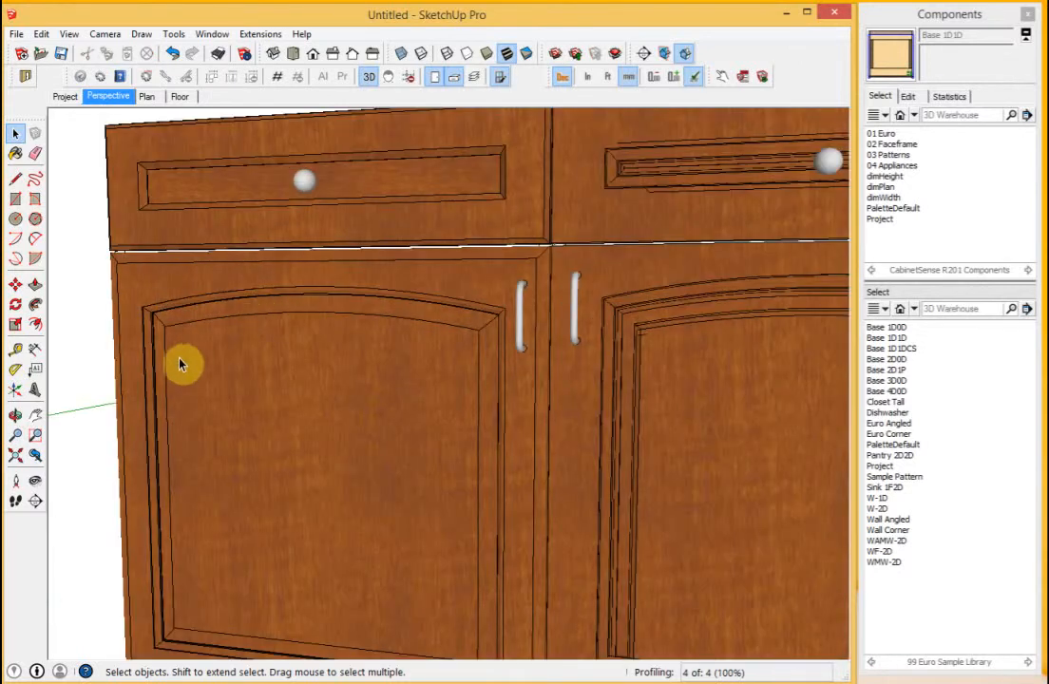
middle_drag(181, 365, 136, 328)
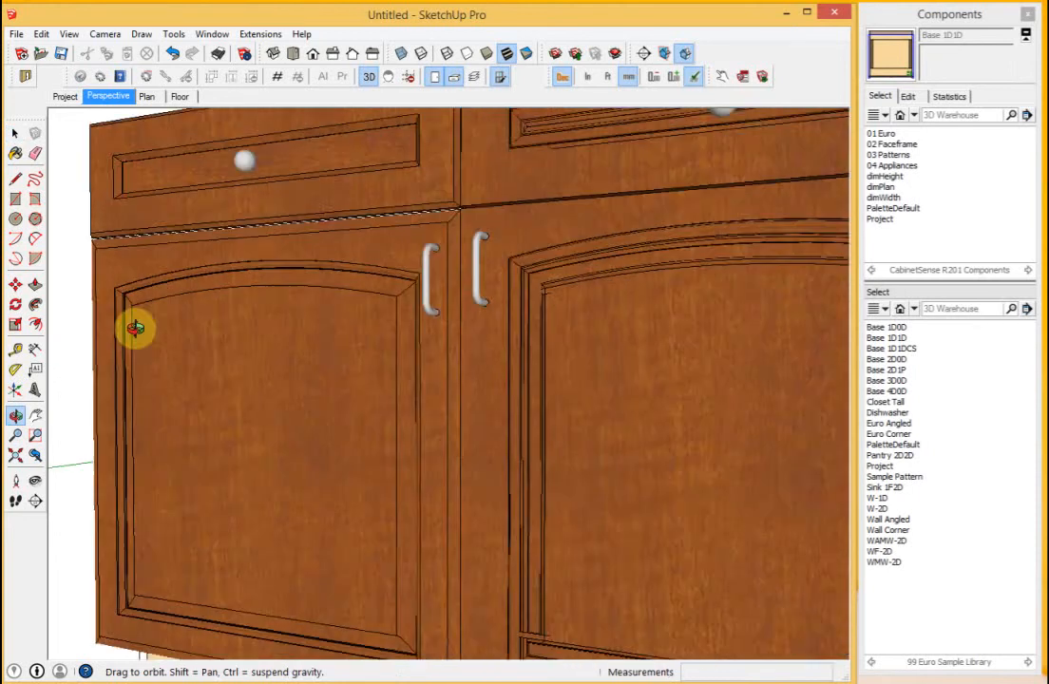
Change the Door Arch of the left cabinet's door to Half, apply it, and close the component options.
scroll(169, 330, down, 8)
scroll(637, 283, down, 3)
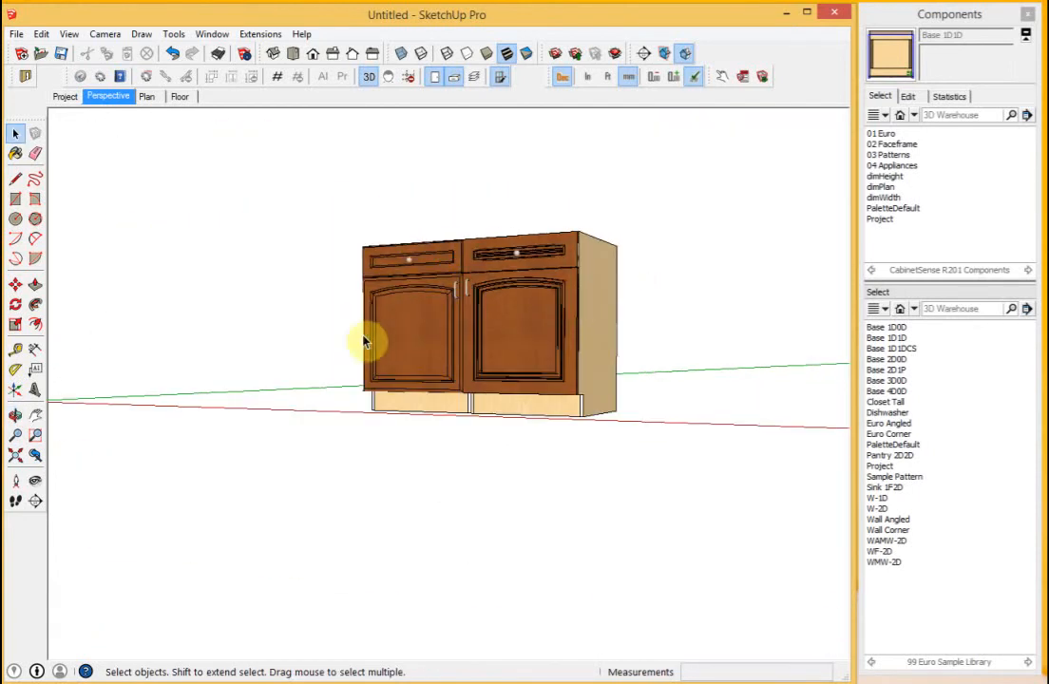
double_click(433, 328)
click(434, 328)
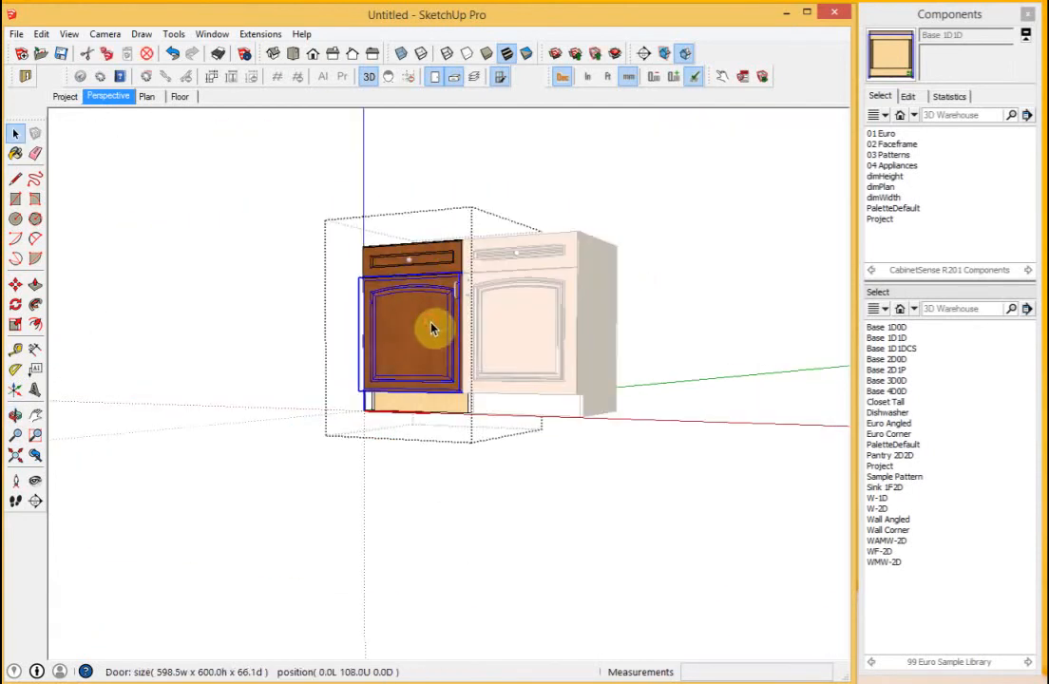
click(732, 76)
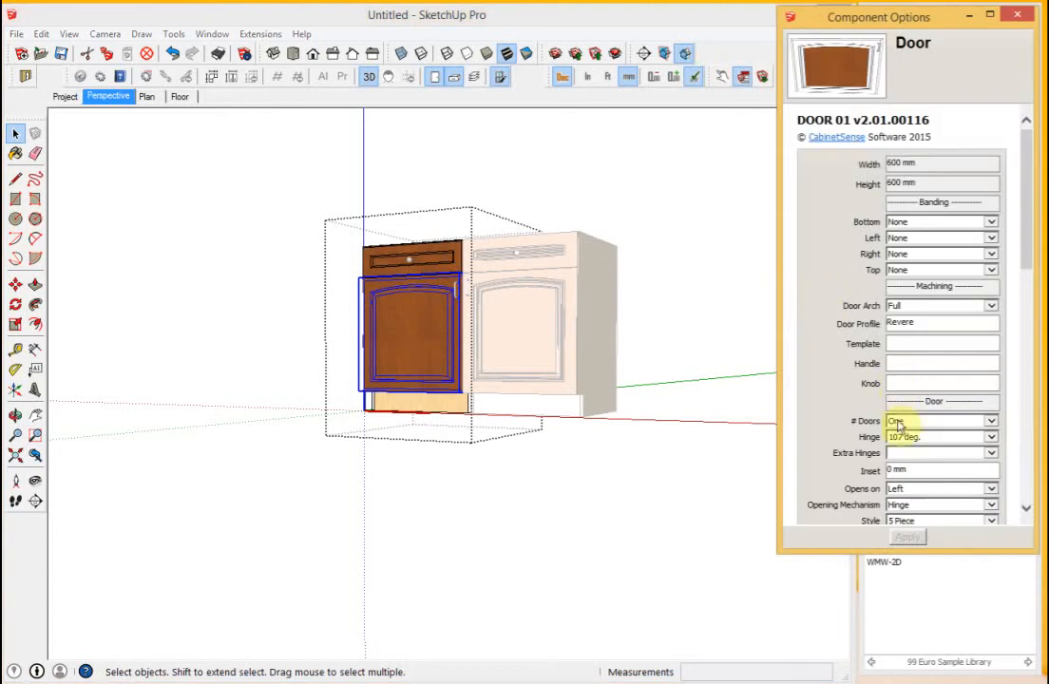
click(902, 305)
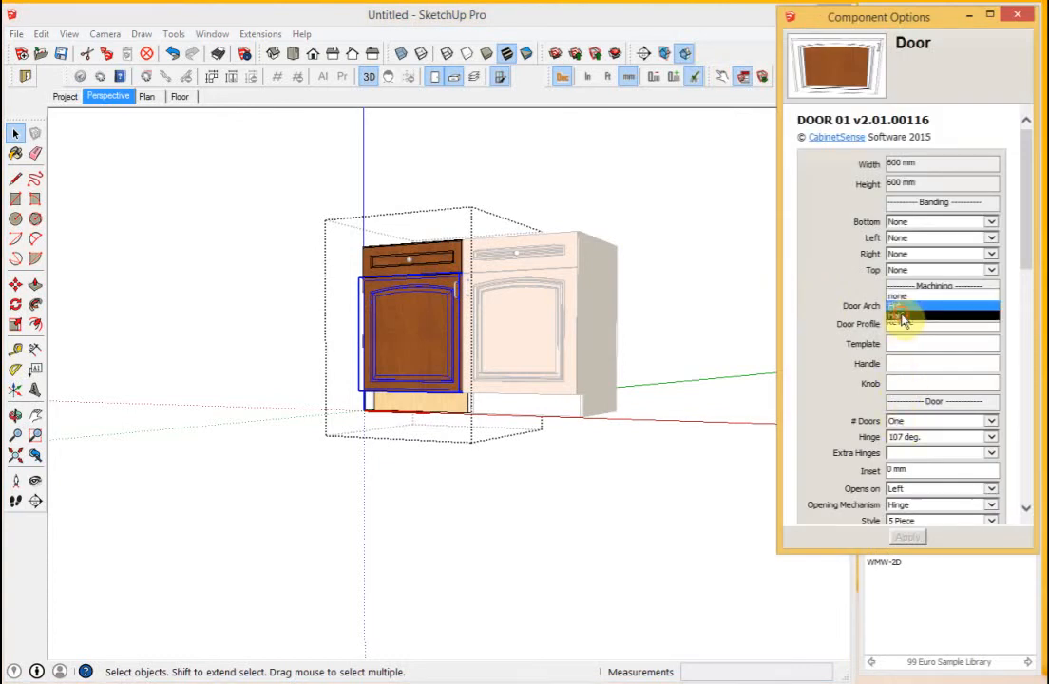
click(903, 319)
click(909, 538)
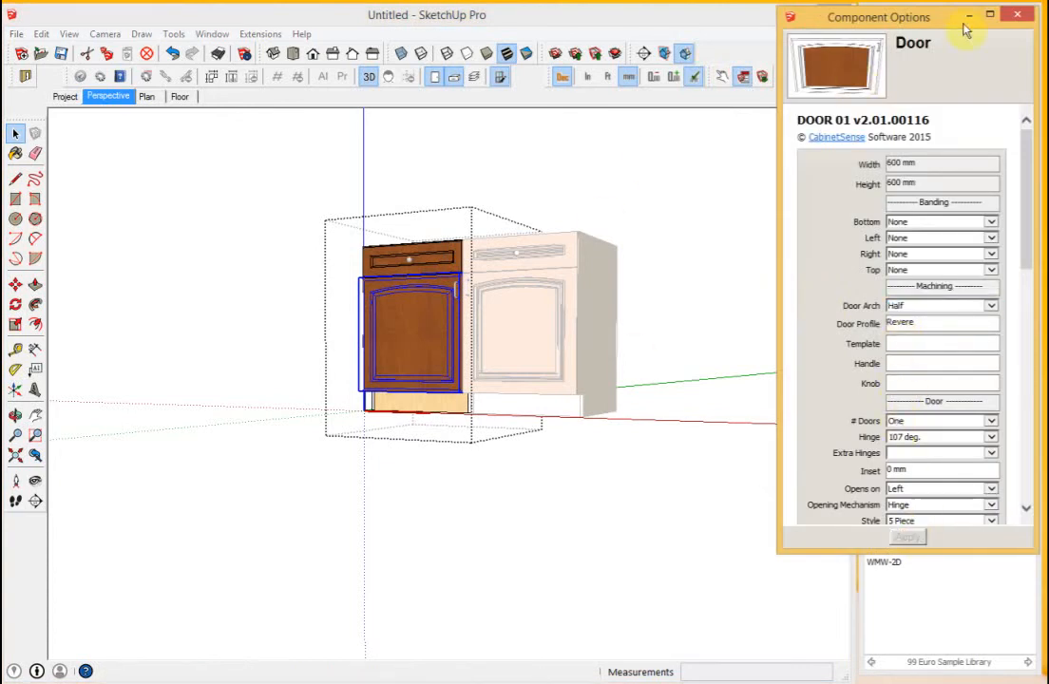
click(1017, 16)
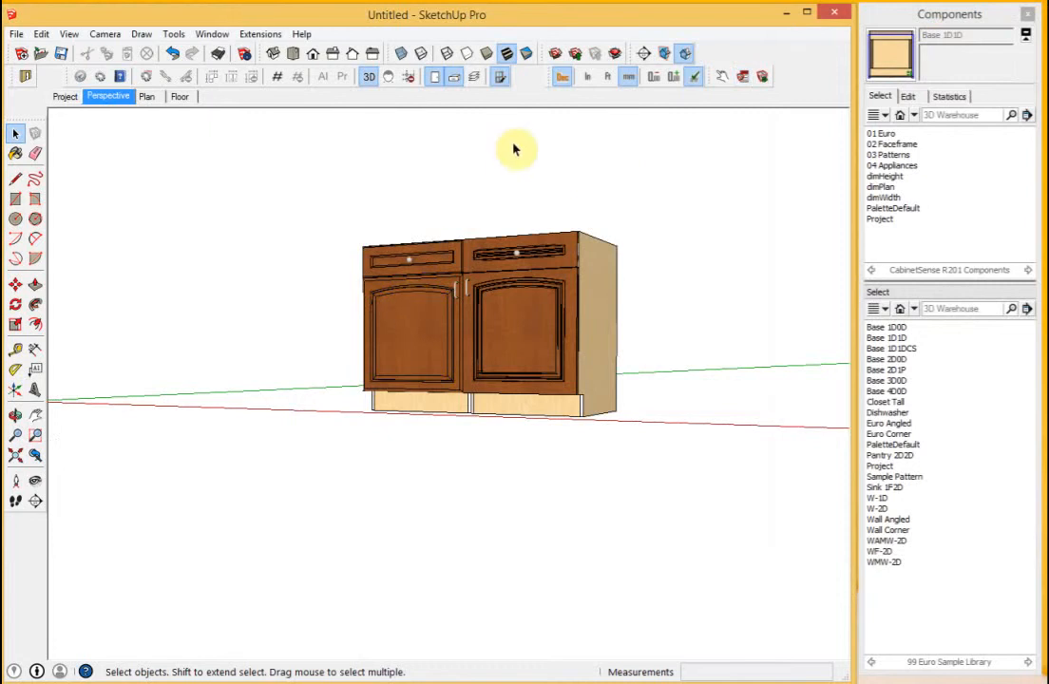
Rebuild the front profiles and inspect the left door's half arch beside the right door's full arch.
click(500, 78)
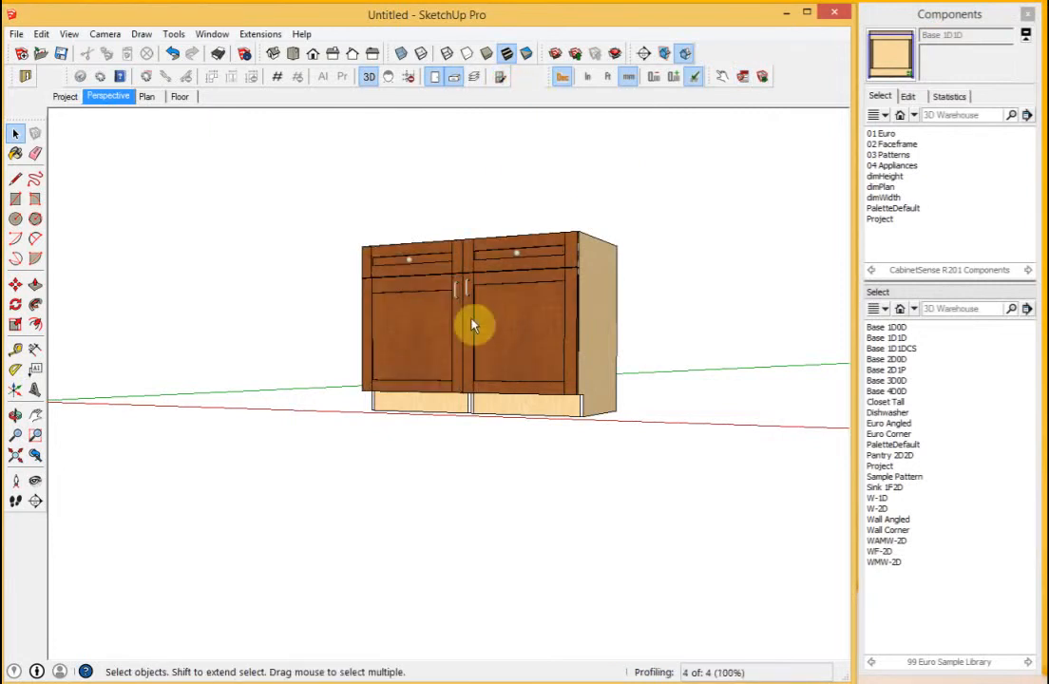
scroll(429, 291, up, 5)
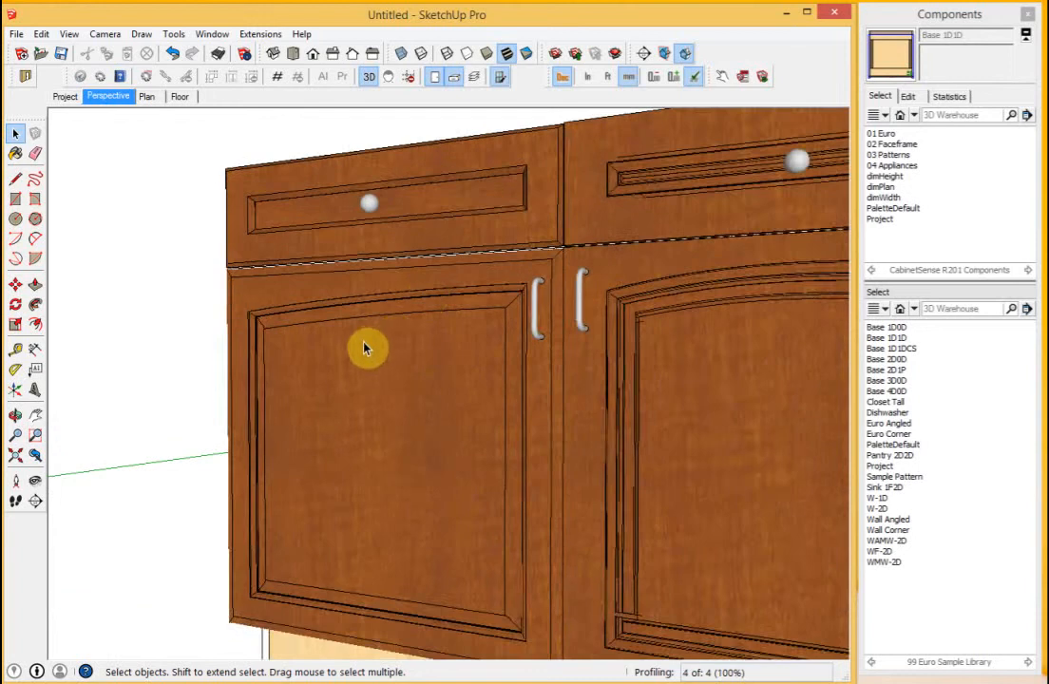
middle_drag(364, 348, 444, 362)
scroll(444, 362, down, 5)
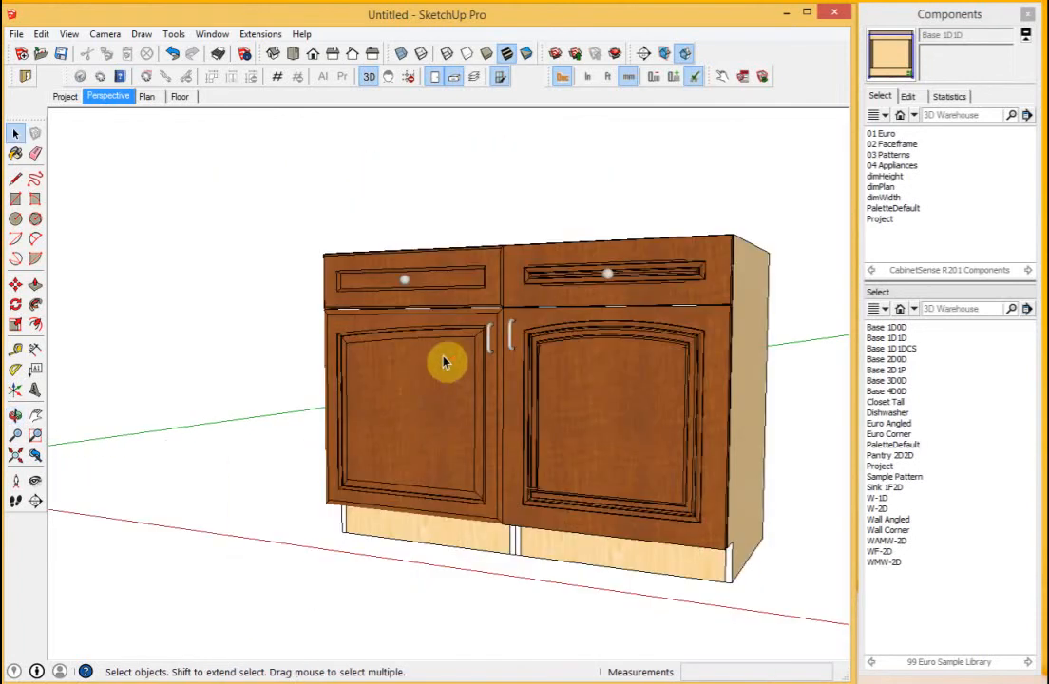
Set the project's Door Arch Shoulder to 75 mm, apply it, and return to the perspective scene.
click(65, 96)
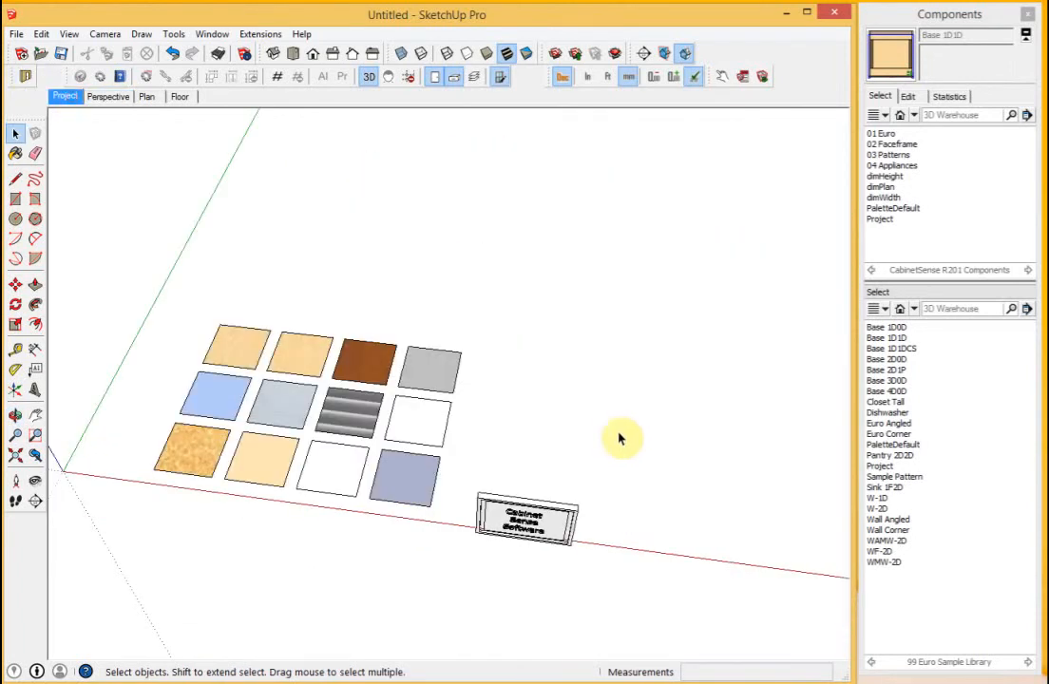
click(526, 520)
click(744, 77)
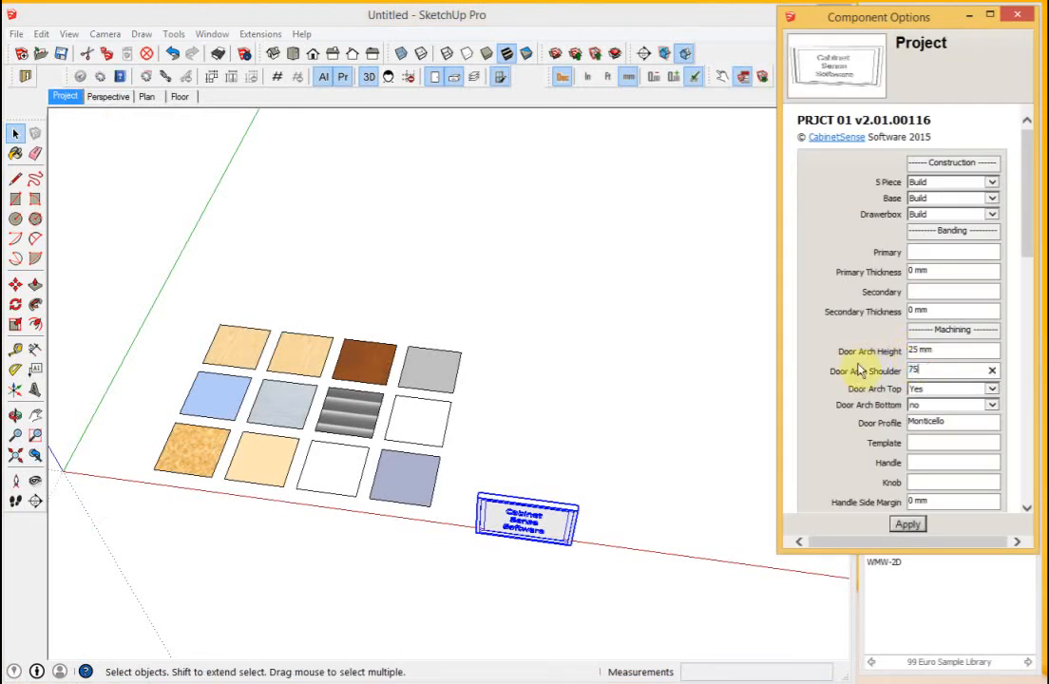
key(Return)
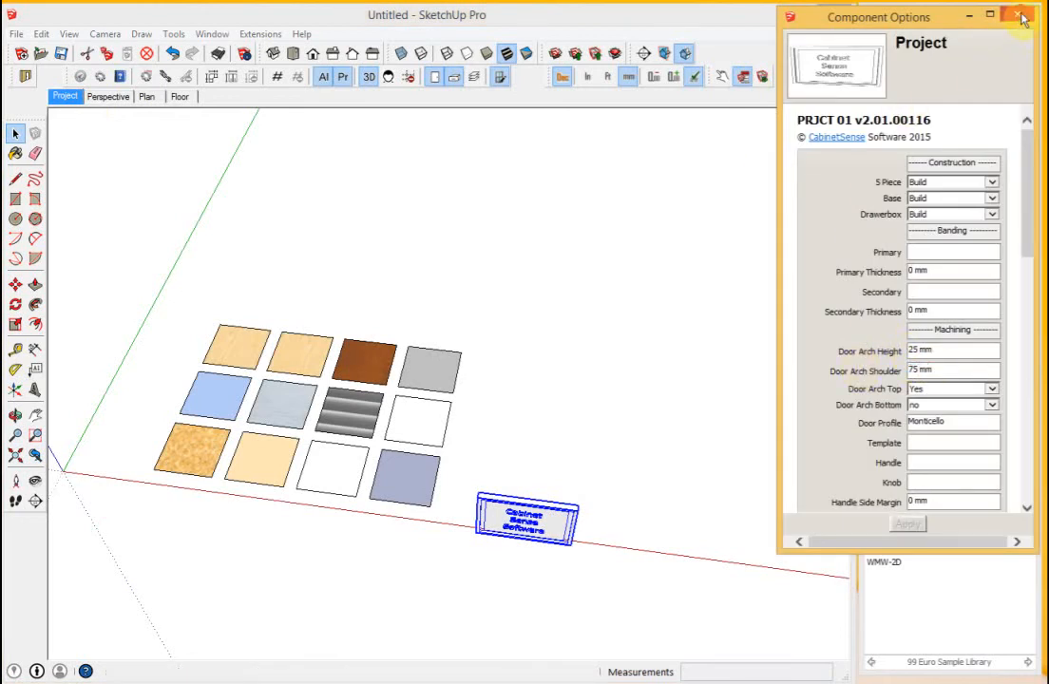
click(1022, 17)
click(109, 97)
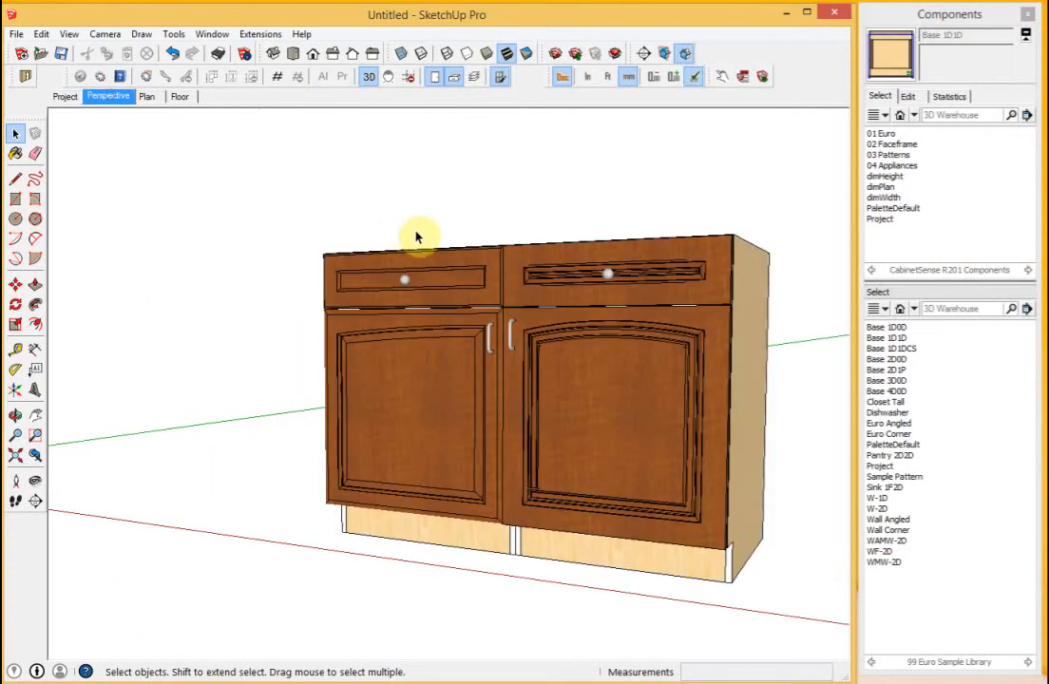
Regenerate the profiles and view the shouldered arches on both cabinet doors.
click(500, 79)
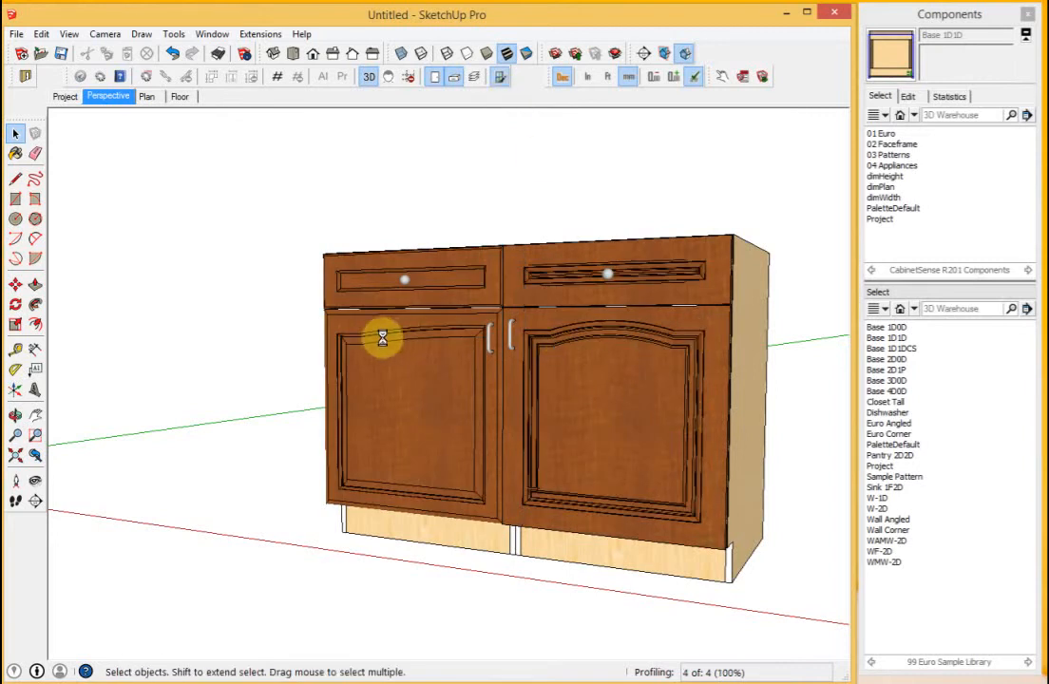
scroll(380, 342, up, 3)
scroll(382, 348, down, 5)
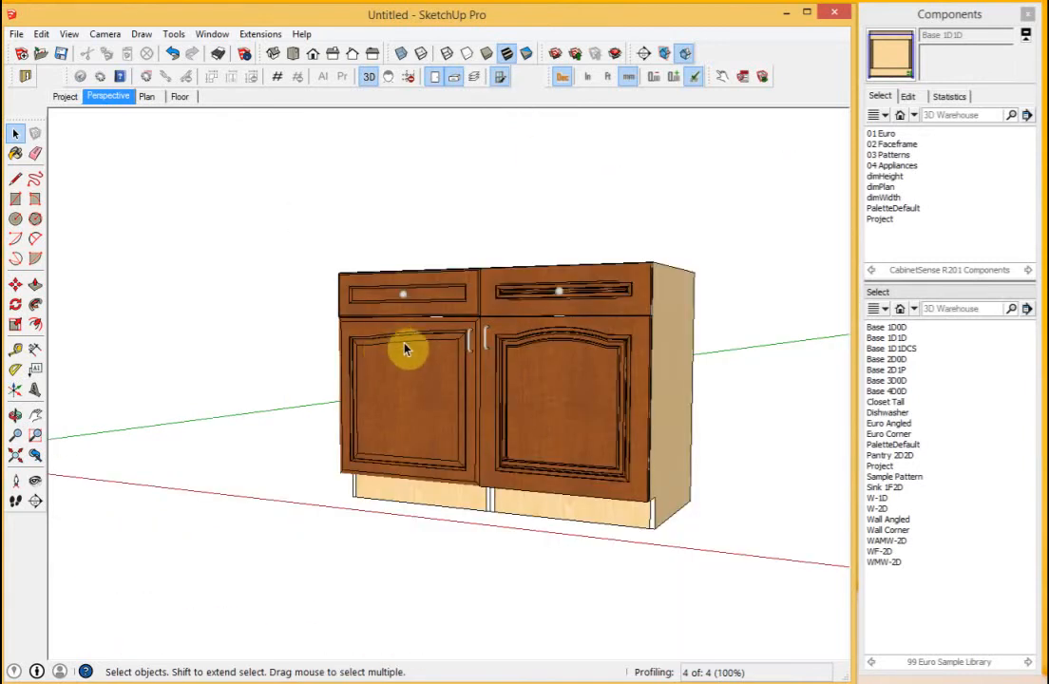
Divide the left cabinet's door panel into 2 columns and 2 rows, apply the options, and close them.
click(404, 349)
double_click(404, 349)
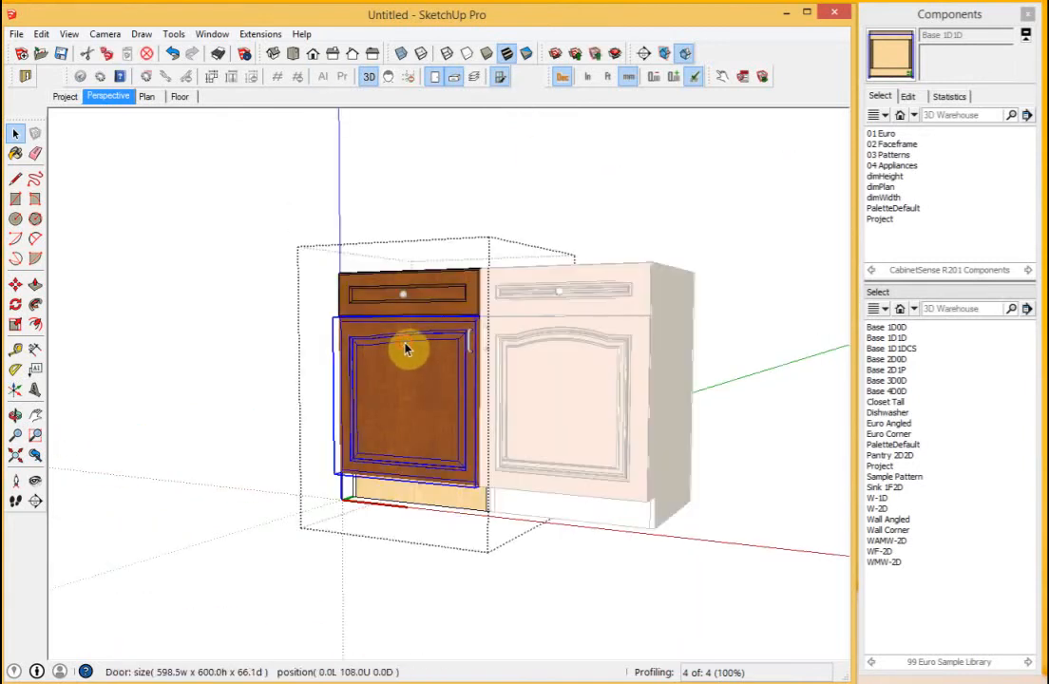
click(743, 78)
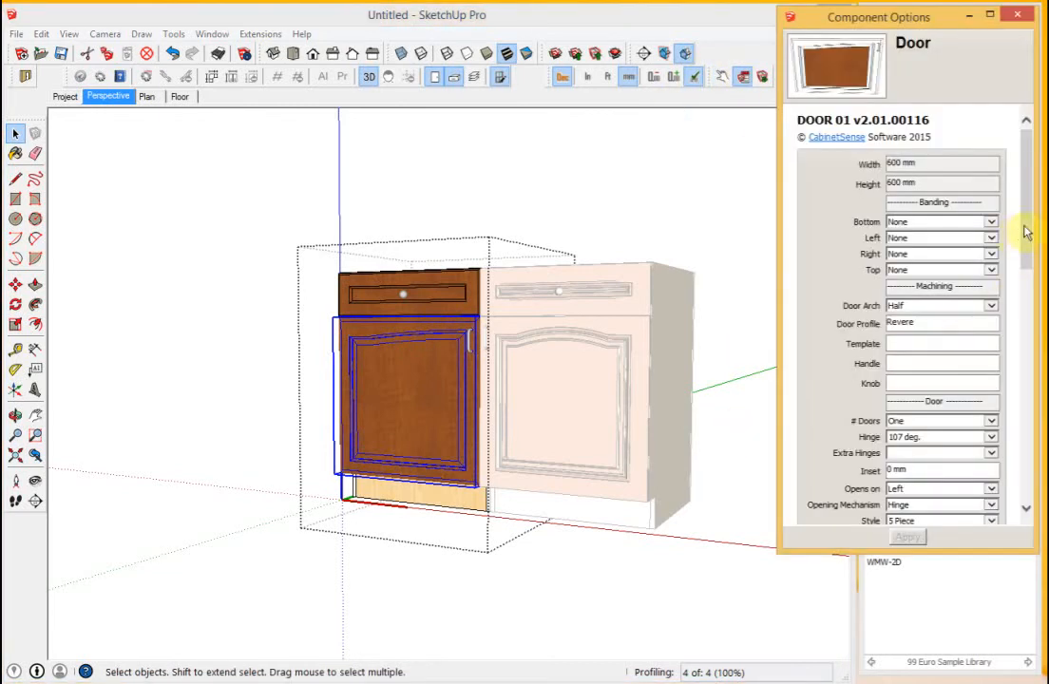
drag(1026, 232, 1021, 403)
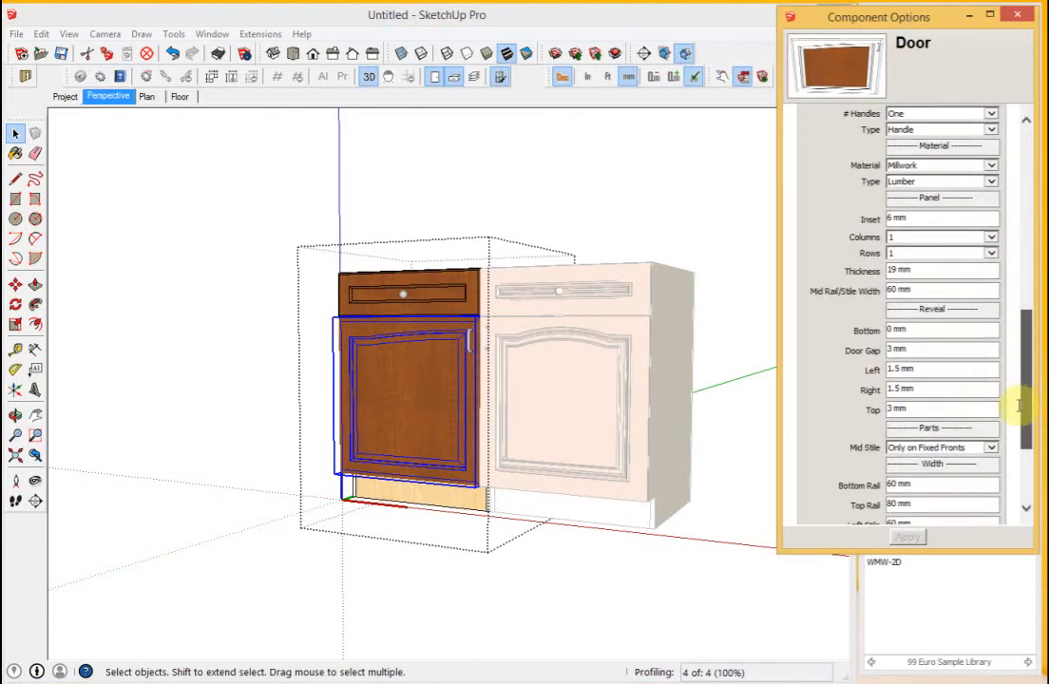
click(898, 237)
click(898, 253)
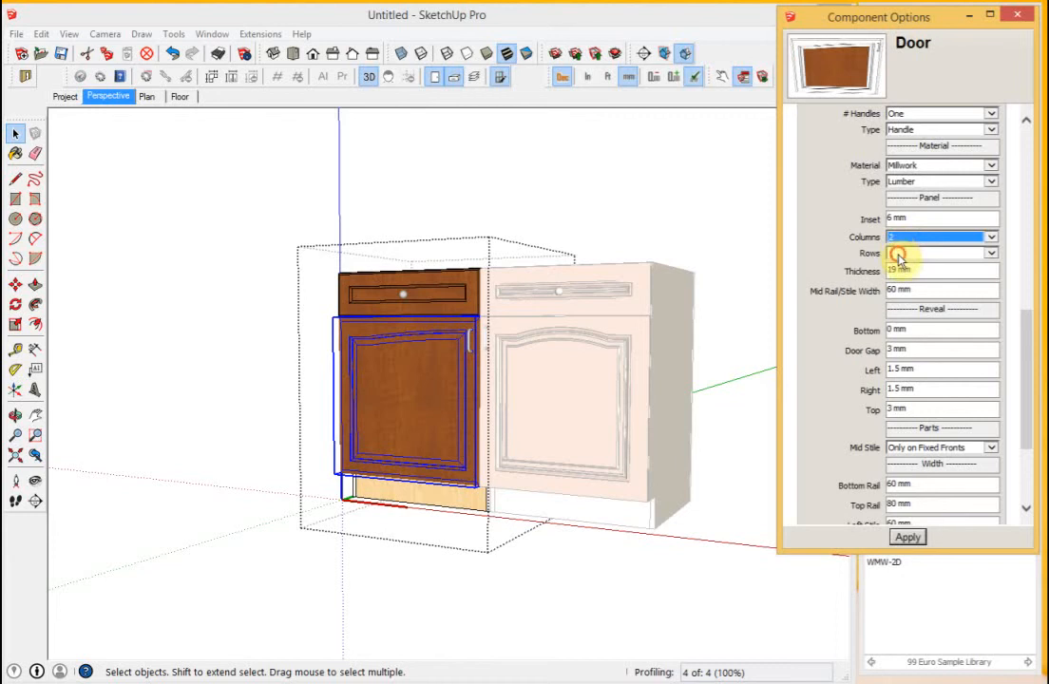
click(898, 254)
click(898, 264)
click(914, 539)
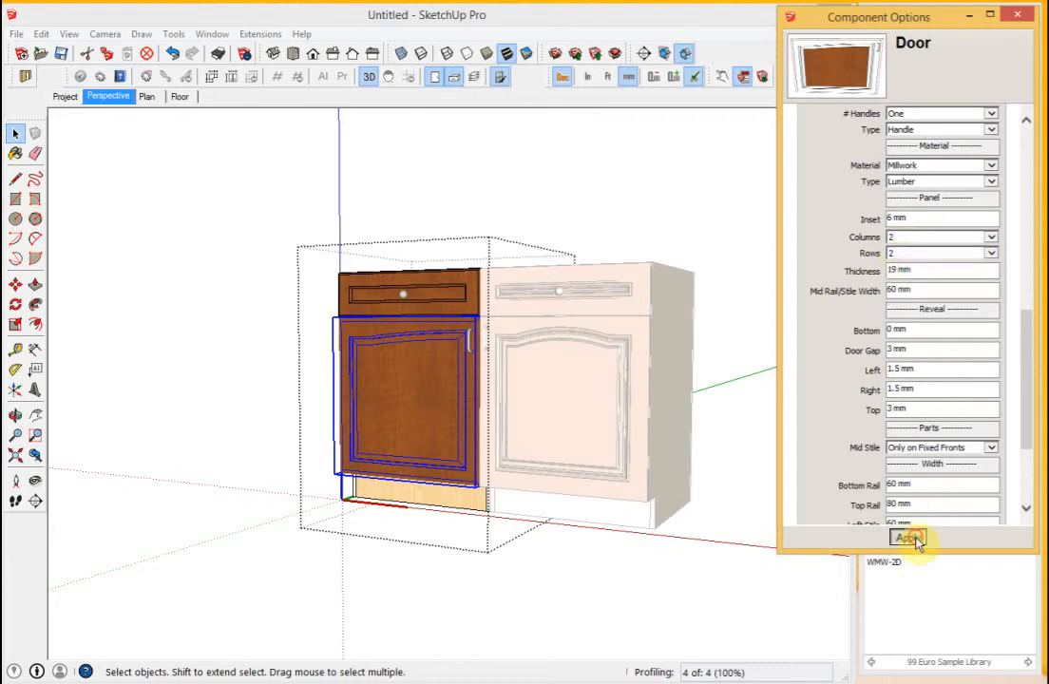
click(1015, 17)
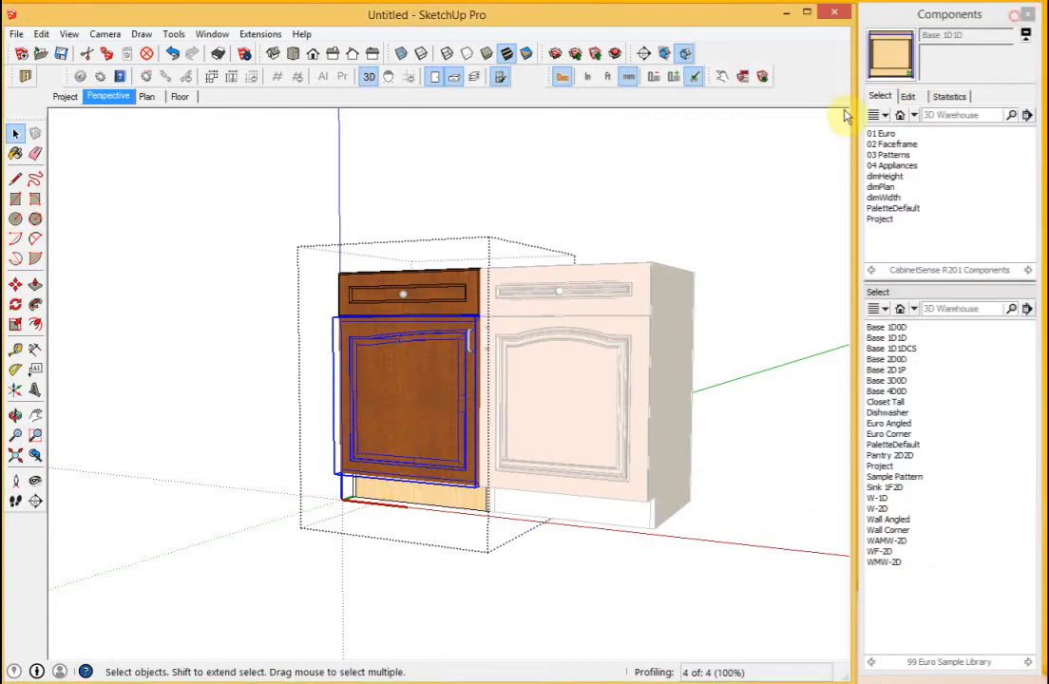
click(743, 79)
click(1010, 14)
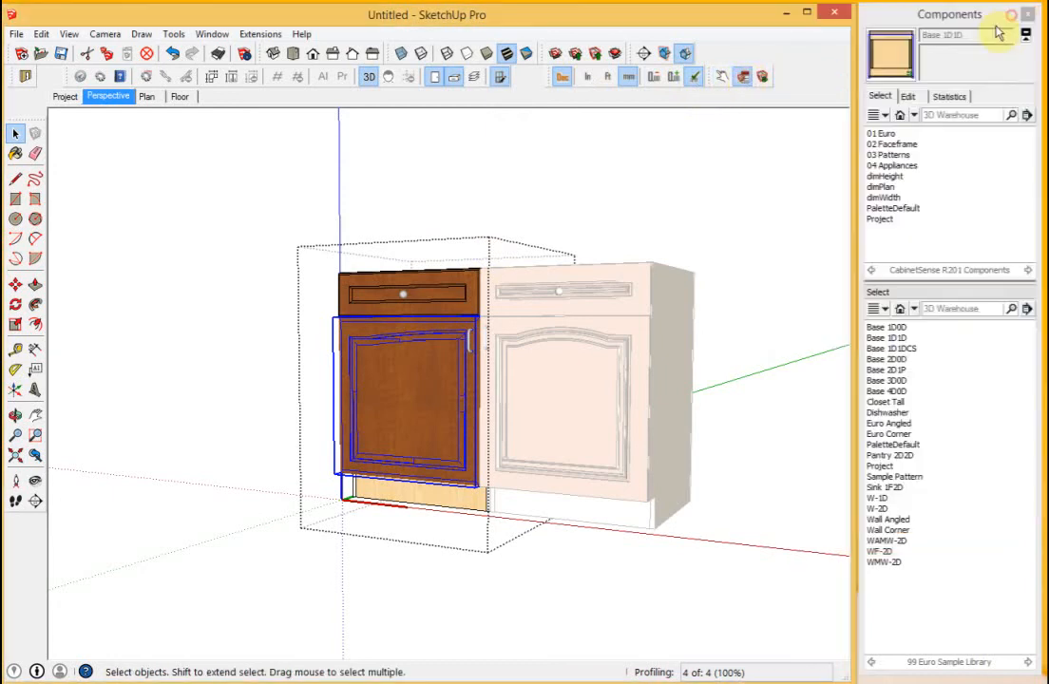
Regenerate the profiles and examine the left cabinet's four-panel door up close.
click(501, 77)
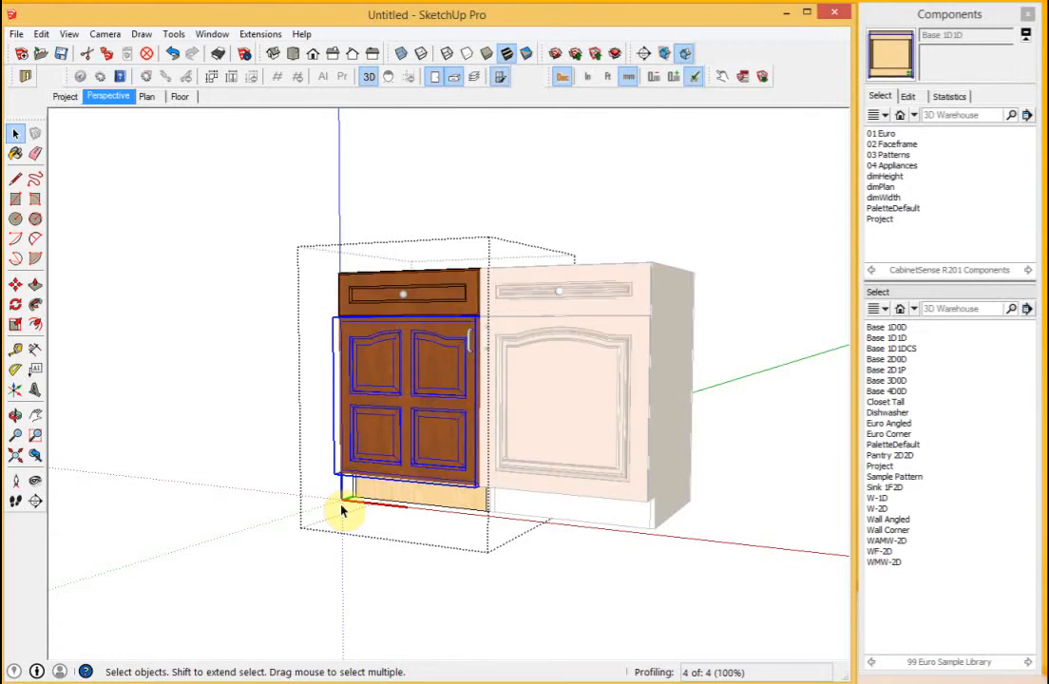
scroll(421, 399, up, 3)
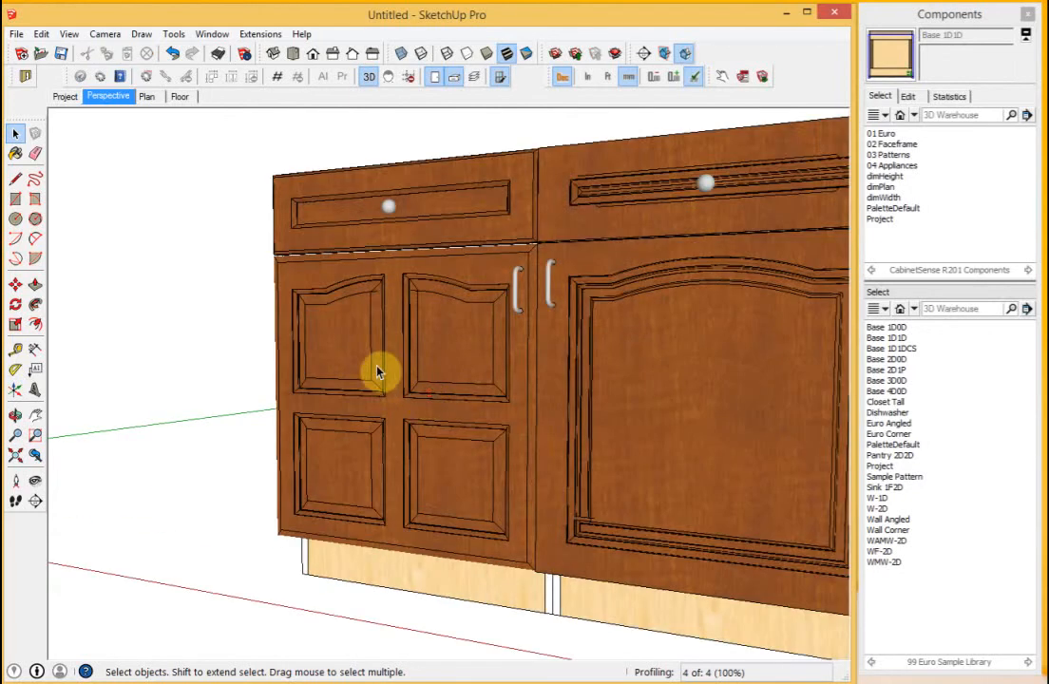
Examine the arched upper panels and raised-panel profiles of the left cabinet's four-panel door from several angles.
middle_drag(378, 368, 433, 308)
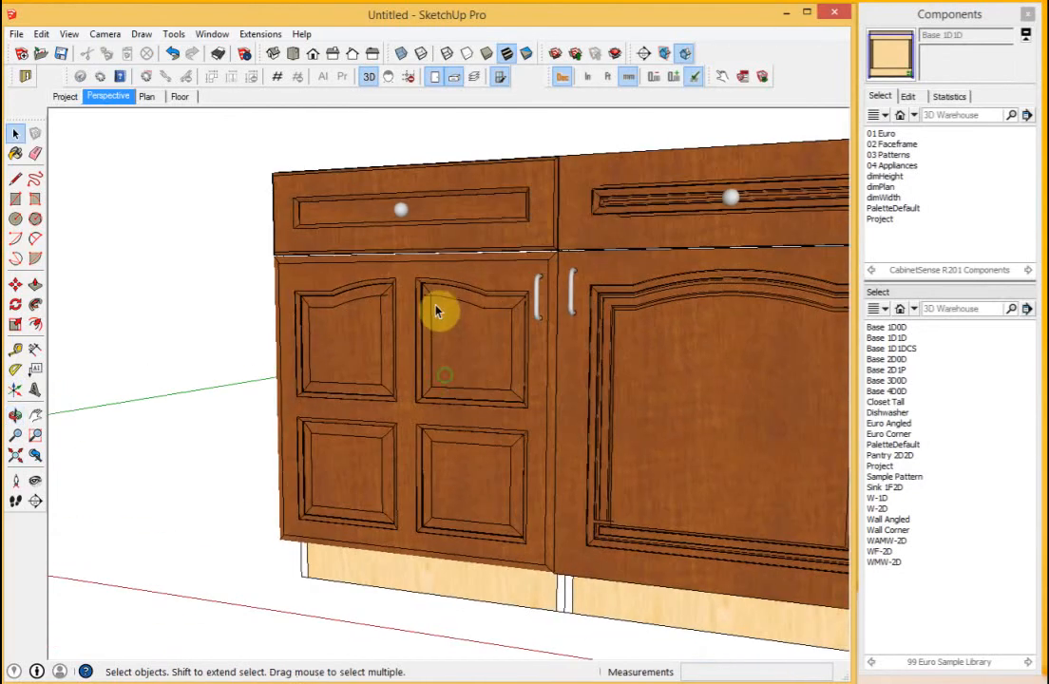
scroll(434, 307, up, 6)
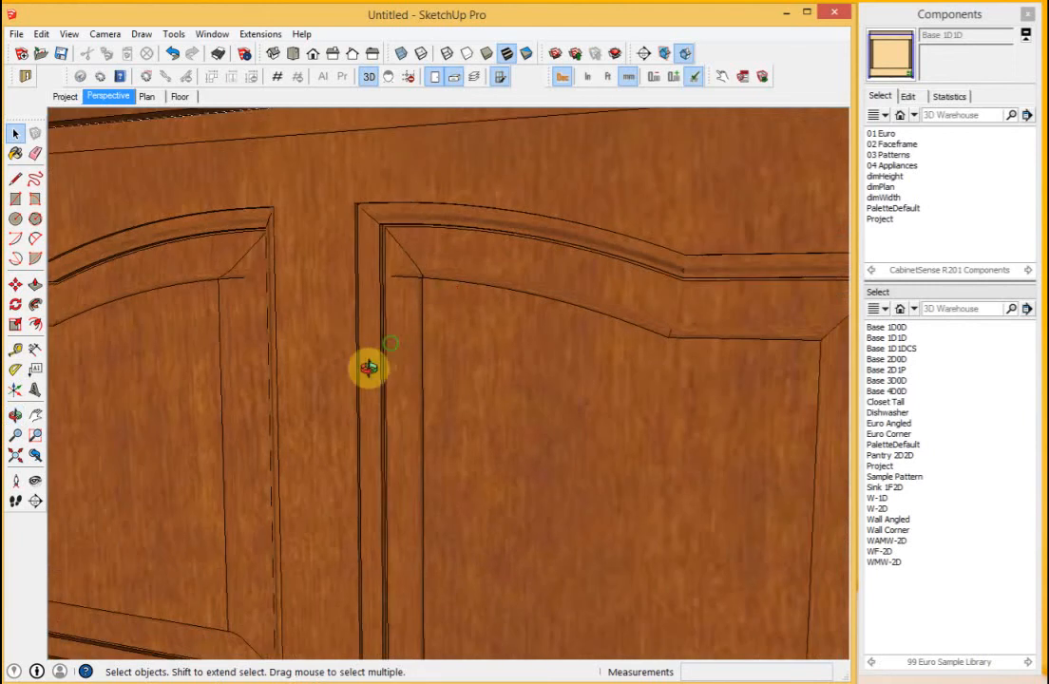
middle_drag(369, 367, 379, 288)
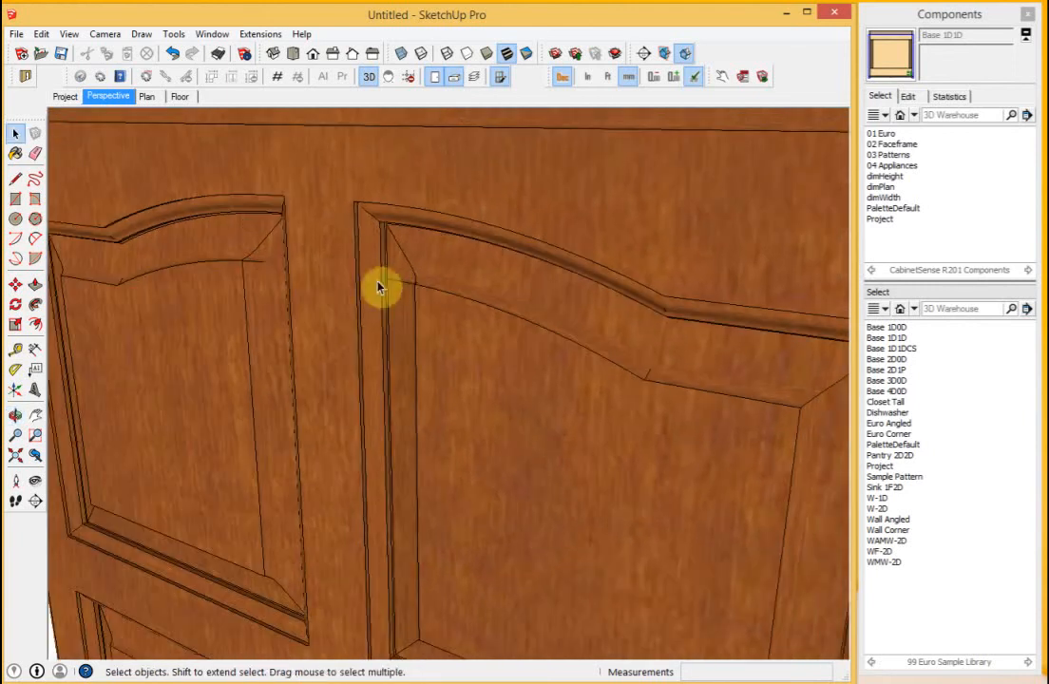
middle_drag(482, 325, 380, 301)
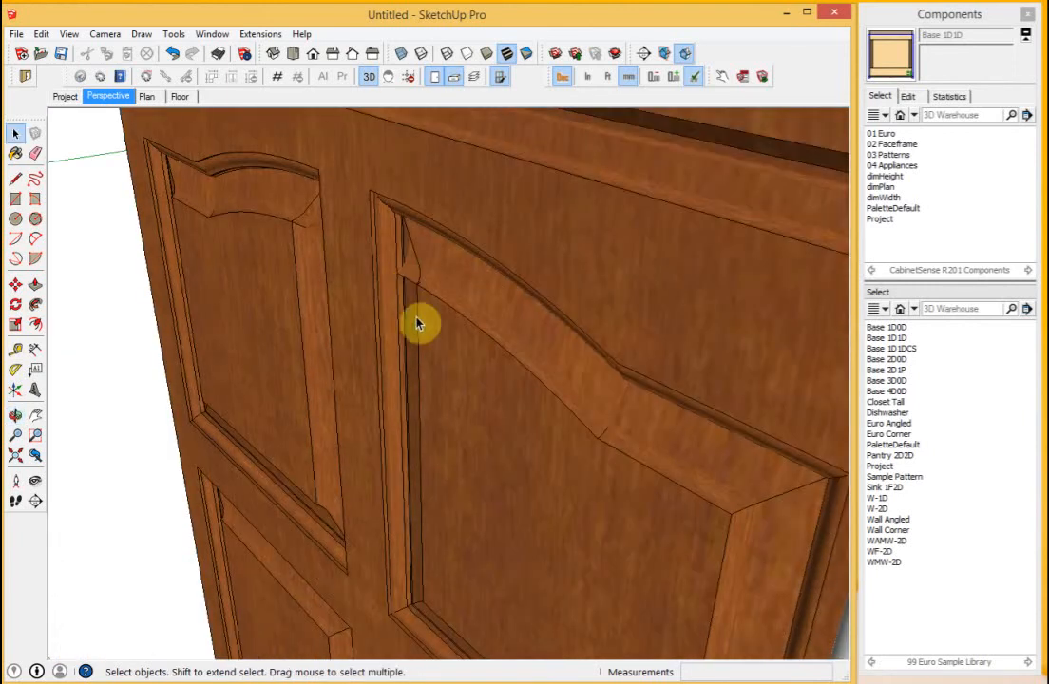
middle_drag(496, 353, 522, 297)
scroll(499, 307, down, 5)
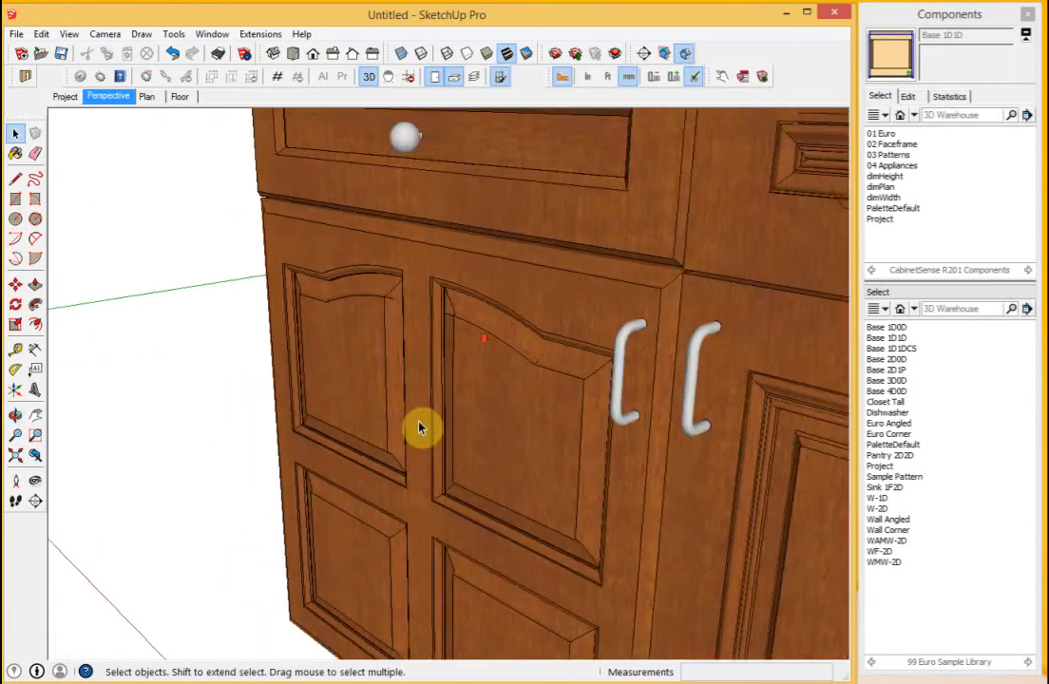
middle_drag(422, 426, 518, 279)
scroll(499, 401, down, 6)
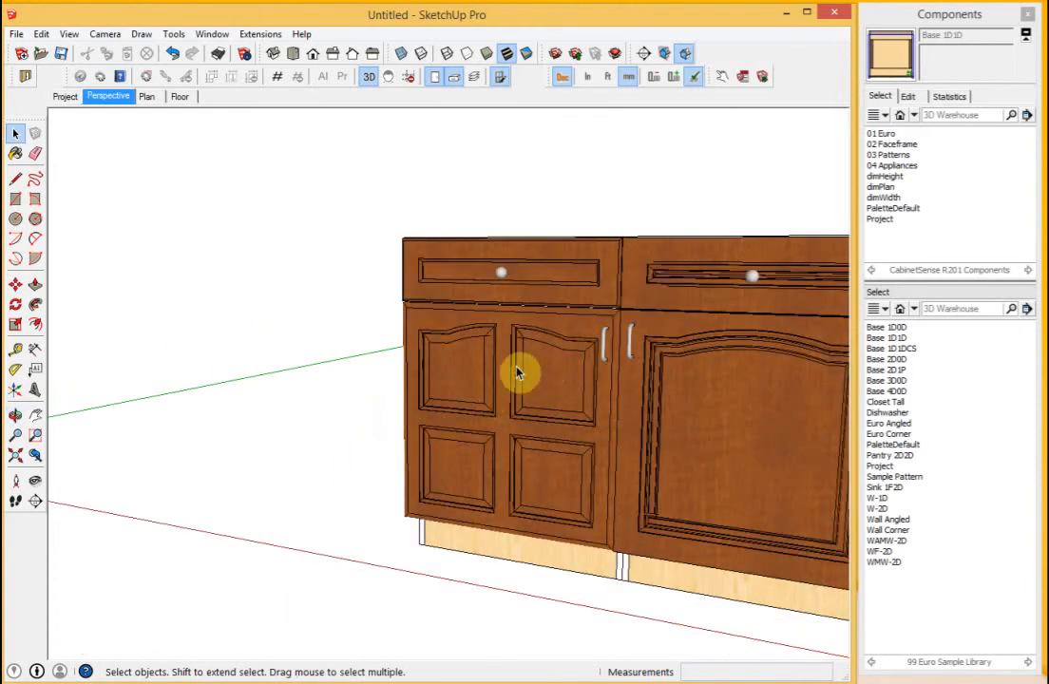
middle_drag(579, 403, 421, 401)
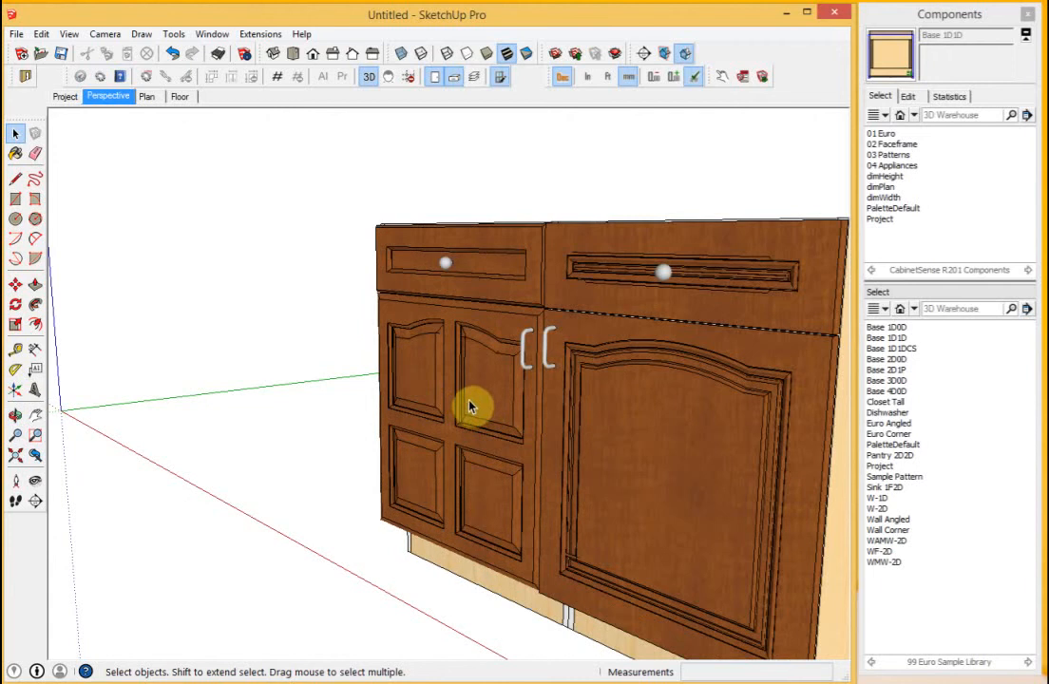
scroll(464, 351, up, 3)
scroll(465, 348, down, 1)
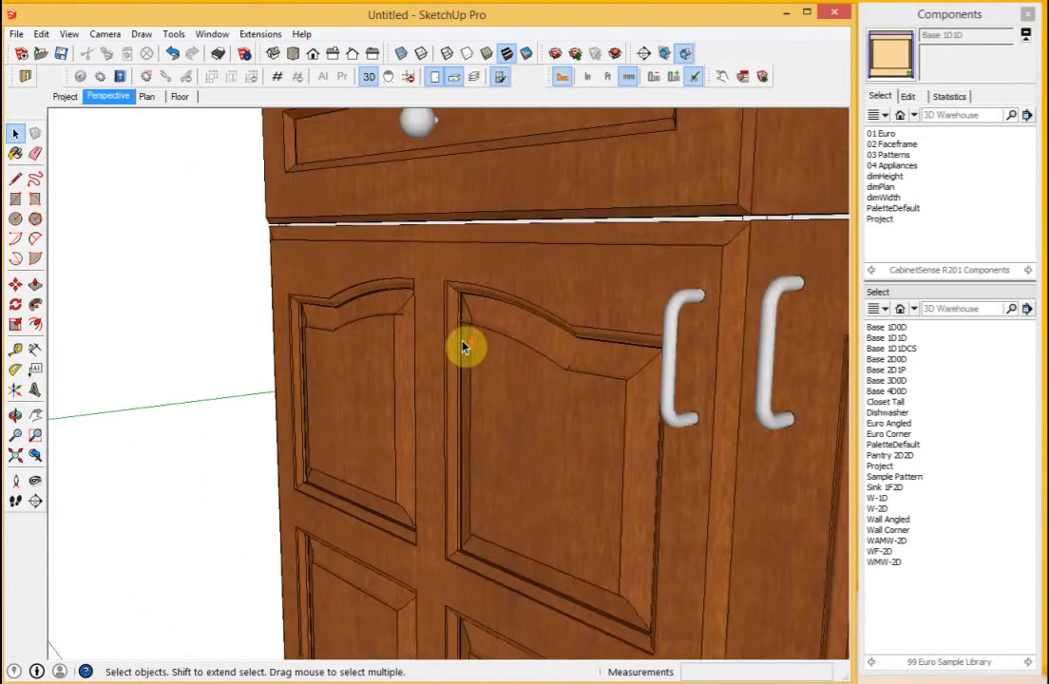
scroll(464, 348, down, 4)
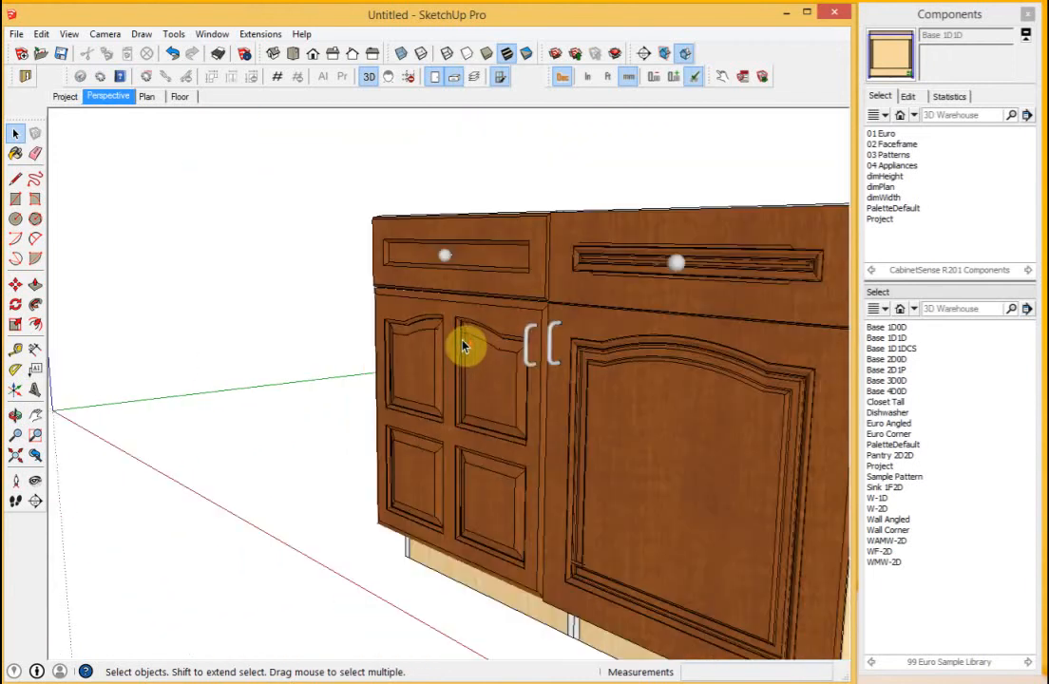
Turn off the profiles, set the material name of the right cabinet's door panel to Glass, and apply it.
click(501, 78)
click(625, 400)
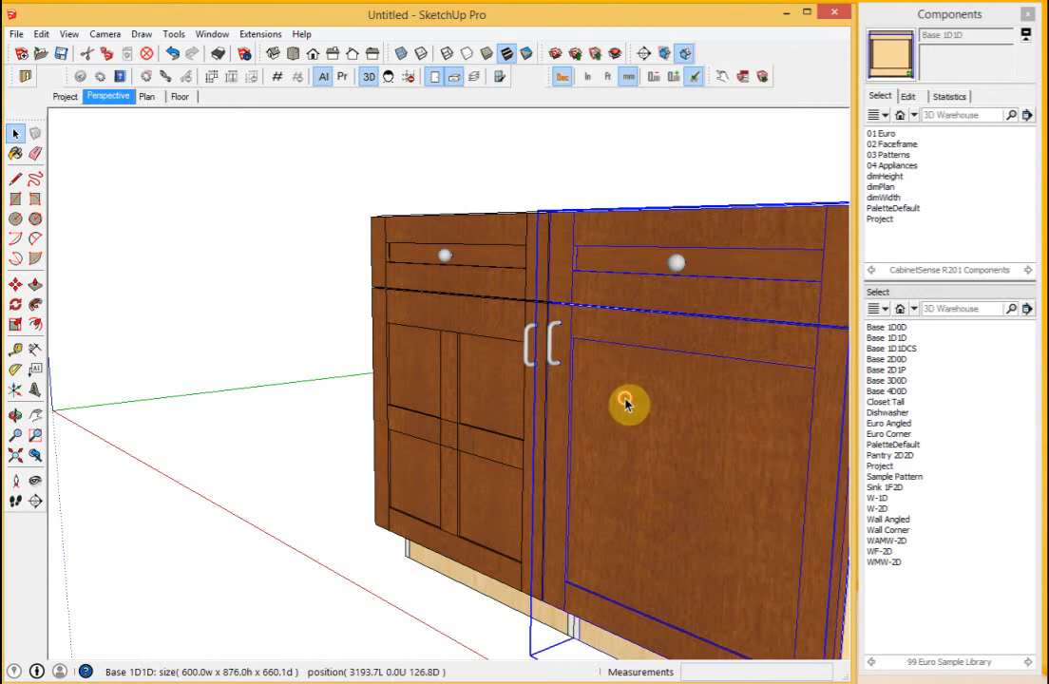
double_click(625, 404)
double_click(625, 404)
click(626, 401)
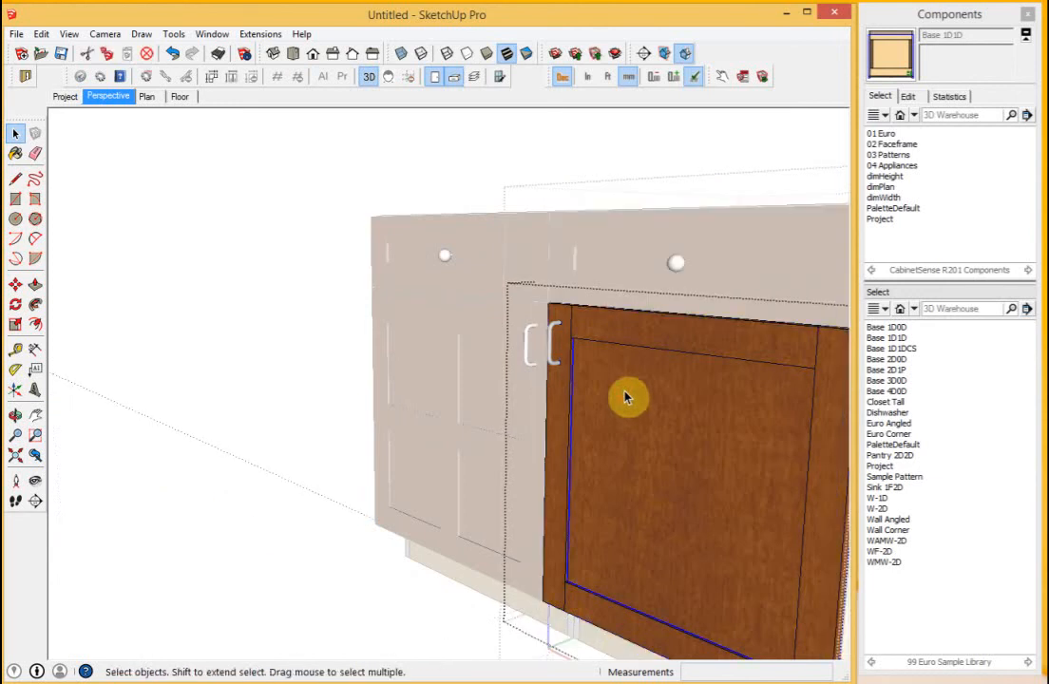
click(727, 77)
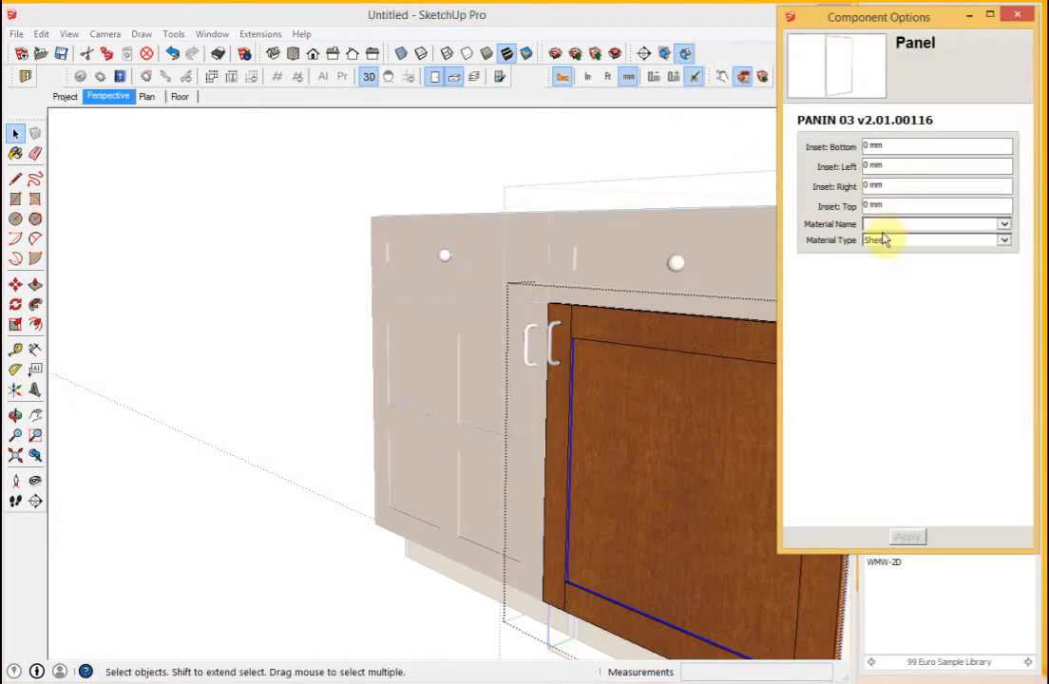
click(882, 224)
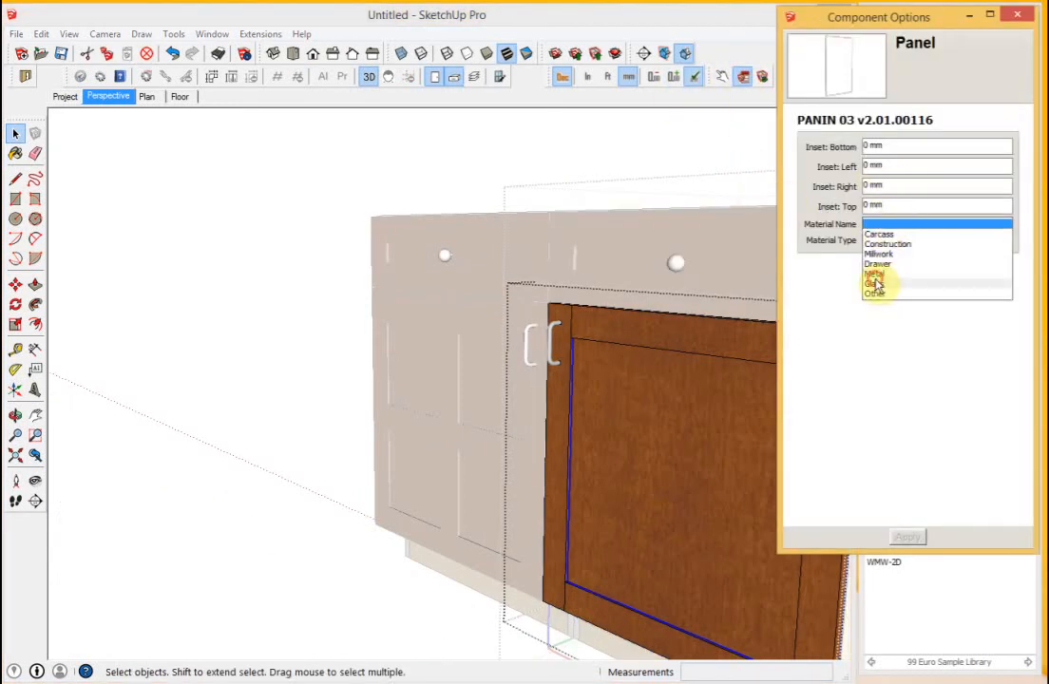
click(877, 284)
click(908, 539)
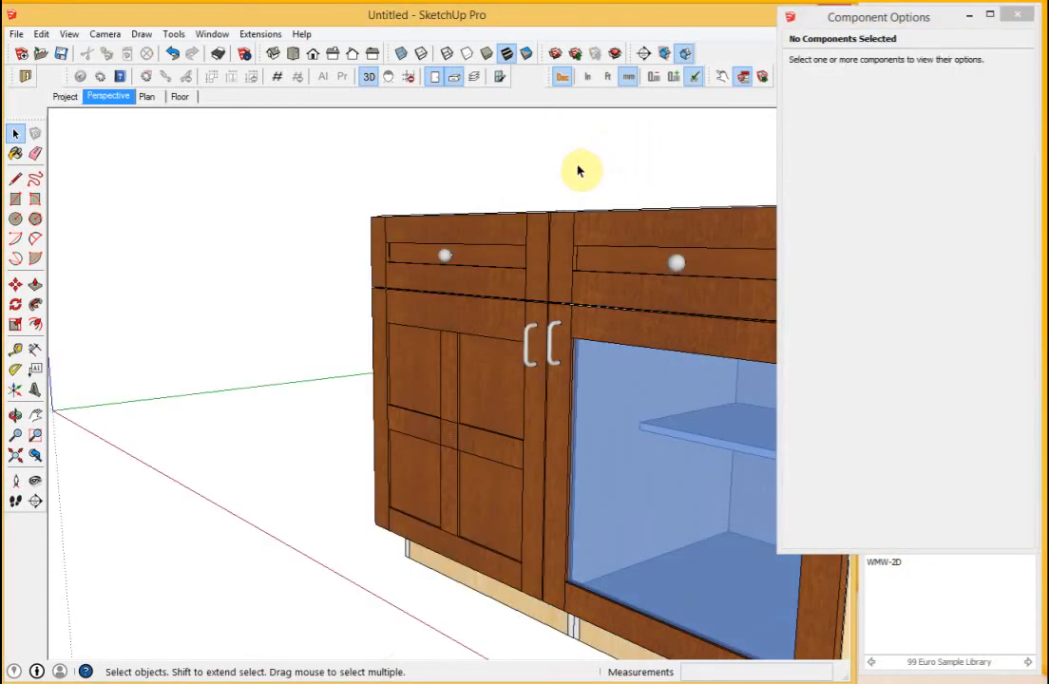
Regenerate the profiles and view both cabinets with the right door's glass panel.
click(502, 78)
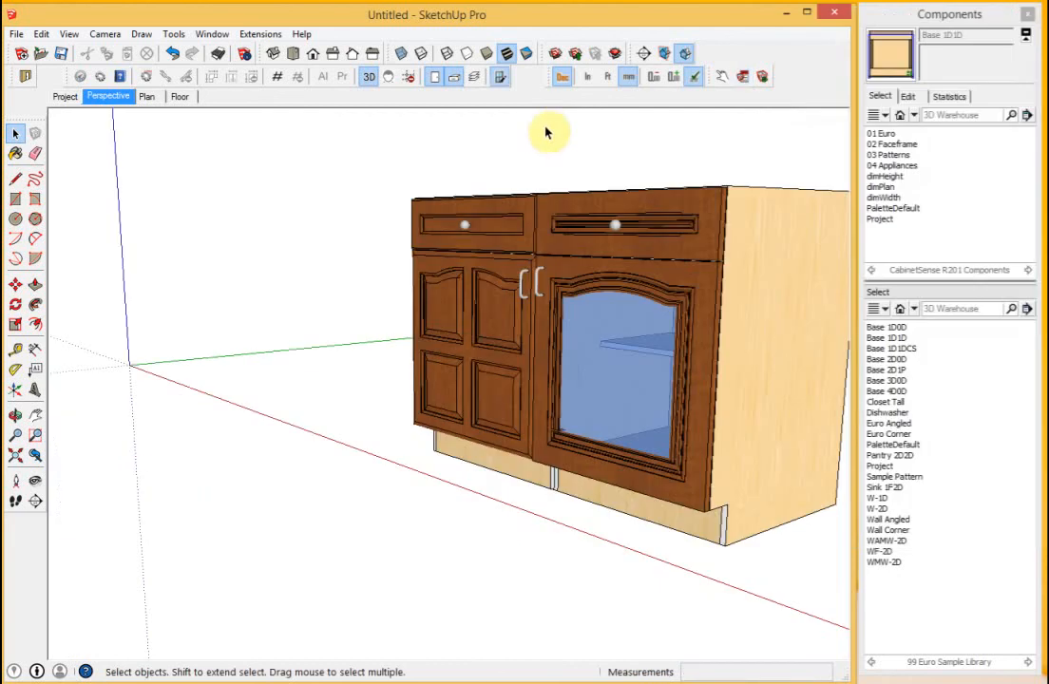
scroll(609, 275, up, 5)
middle_drag(478, 409, 570, 410)
scroll(571, 410, down, 5)
middle_drag(452, 364, 576, 372)
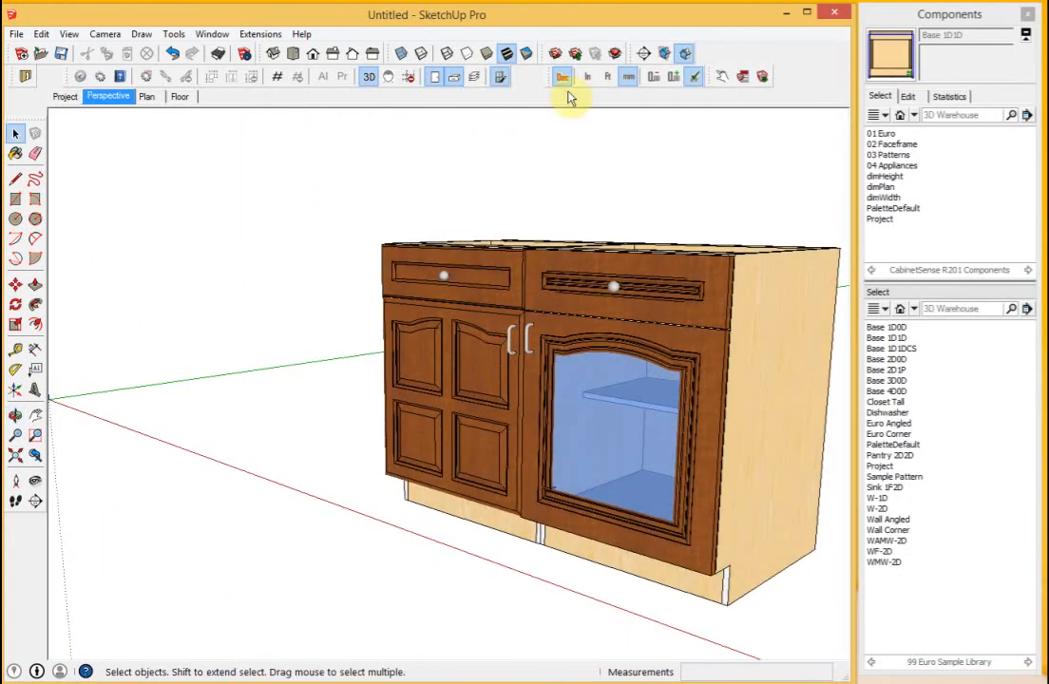
Swing open the right cabinet's glass door with the Interact tool and view its inner face and the cabinet interior.
click(722, 76)
click(600, 363)
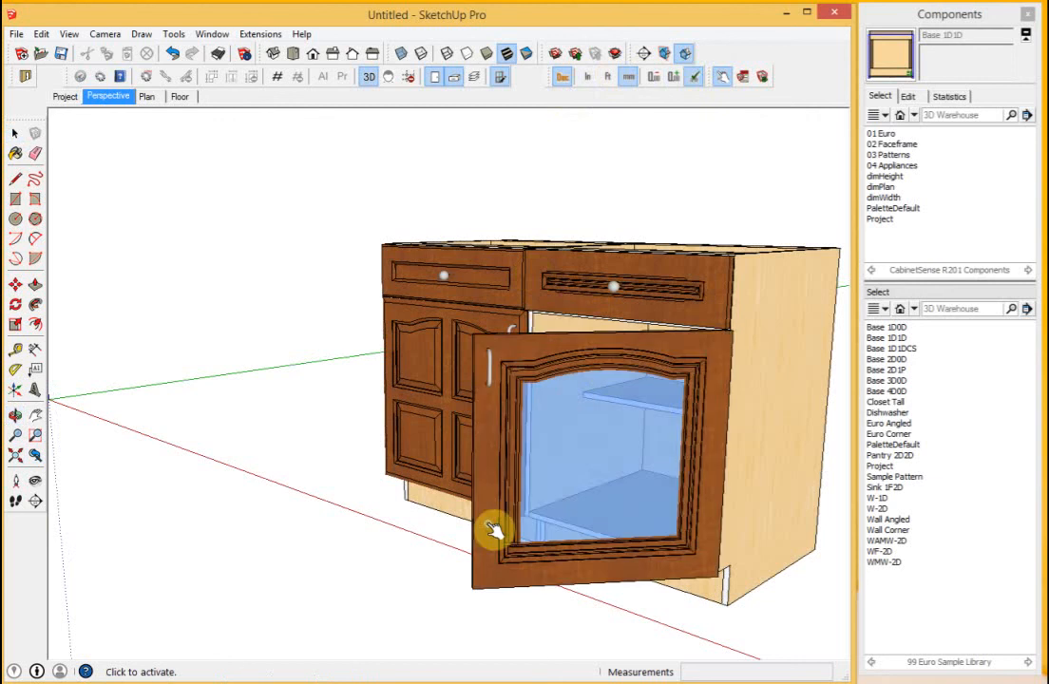
middle_drag(286, 382, 693, 312)
scroll(749, 312, up, 5)
scroll(701, 323, down, 8)
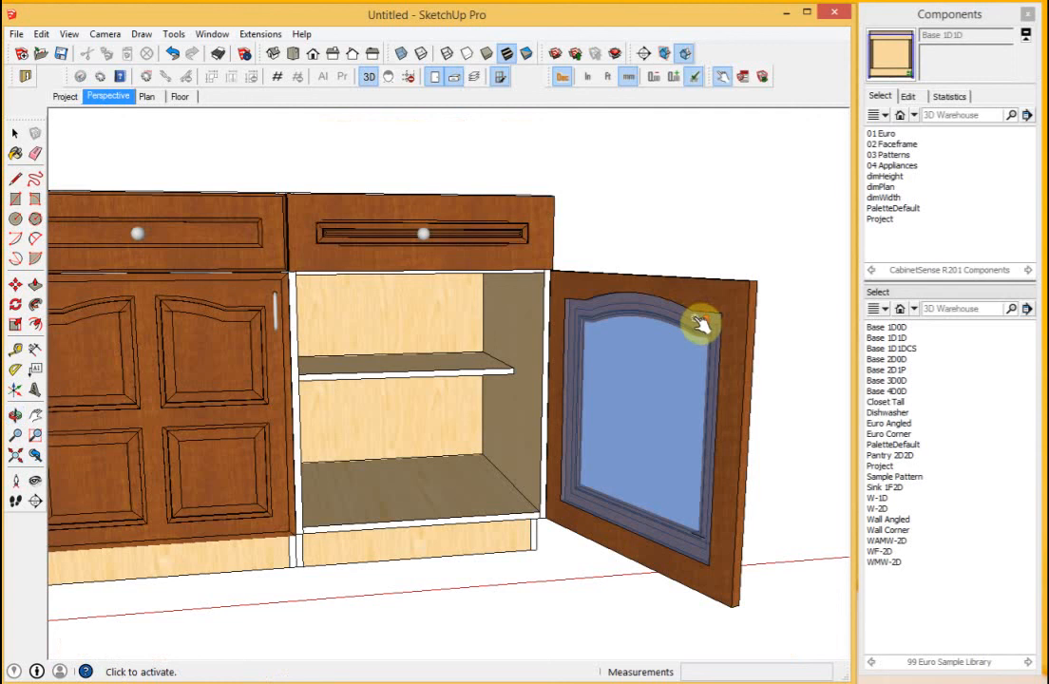
scroll(718, 345, down, 2)
middle_drag(555, 389, 287, 354)
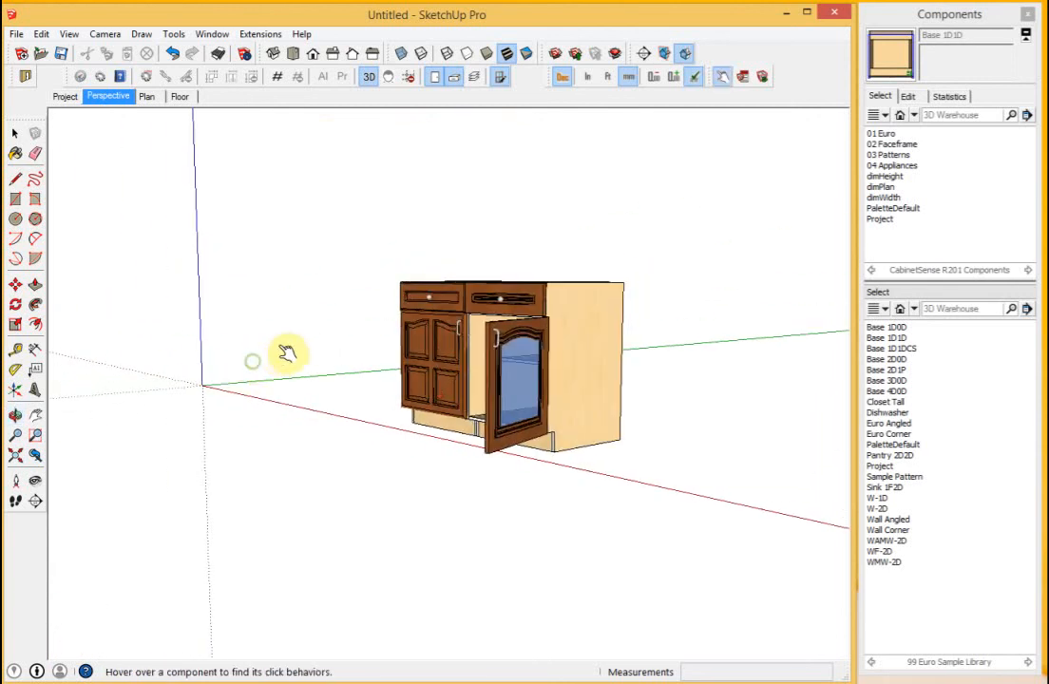